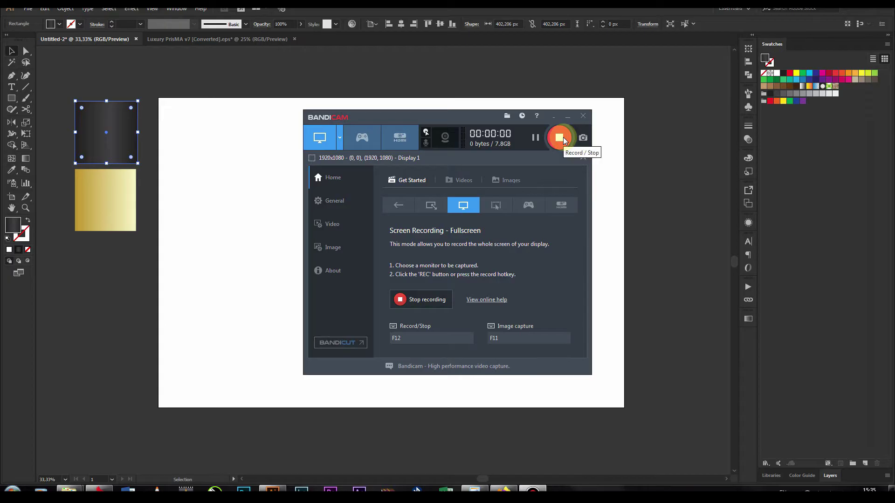
Switch to the Untitled-2 document with its blank artboard and dark and gold sample squares.
click(564, 135)
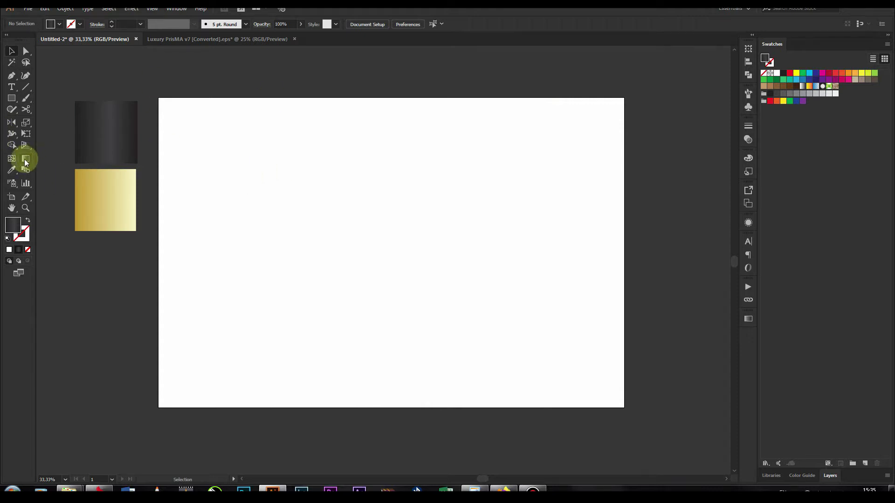
Draw a 3000 × 2000 px dark-gradient rectangle over the artboard and check the artboard size.
click(10, 101)
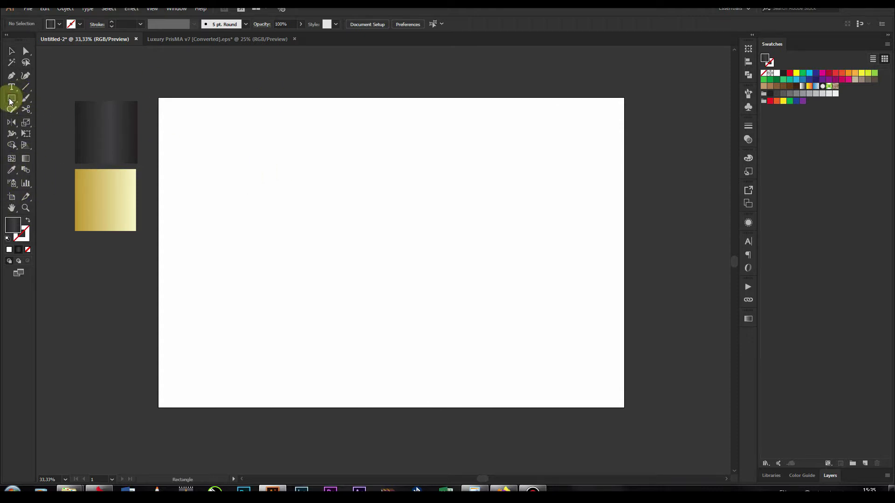
drag(159, 98, 624, 407)
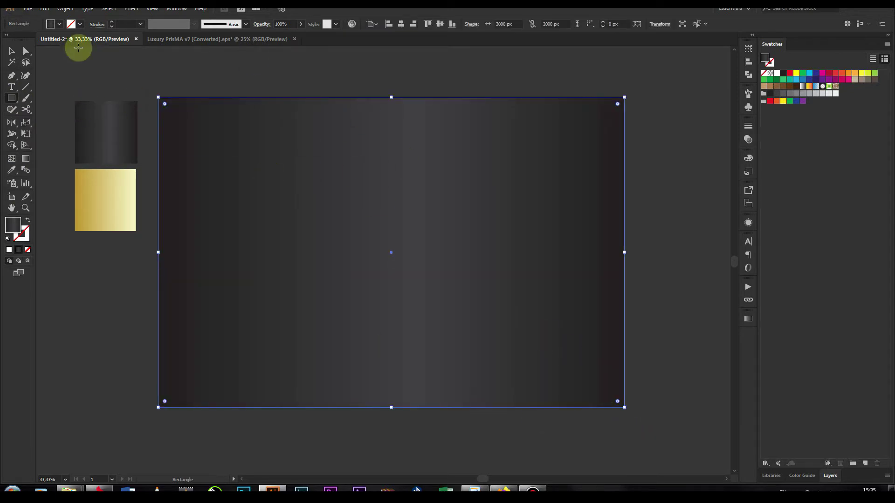
click(10, 49)
click(350, 51)
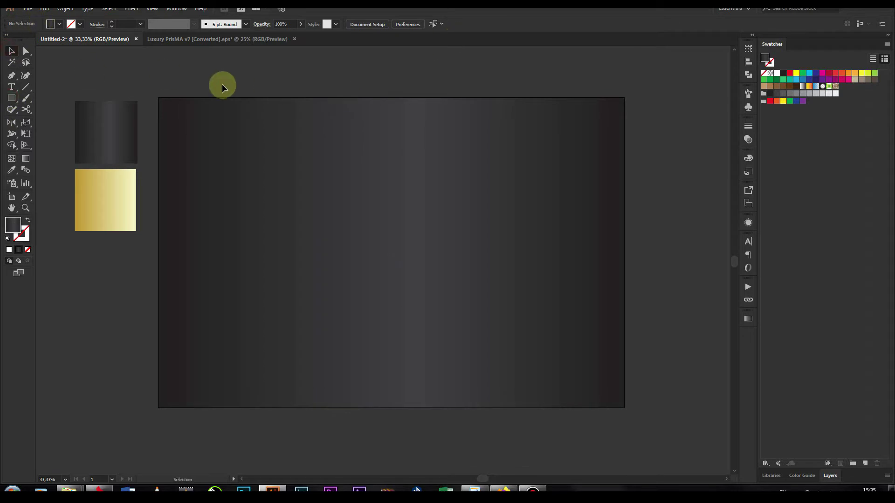
click(11, 197)
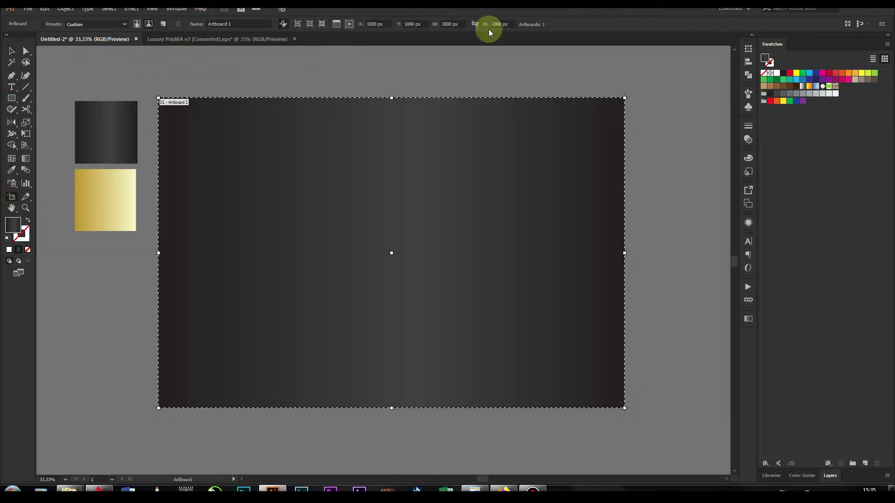
click(11, 50)
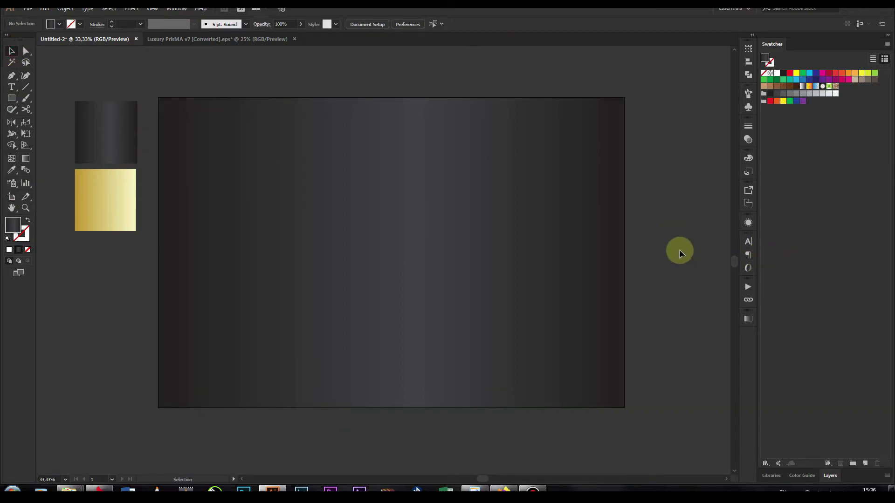
click(578, 213)
Copy the dark background rectangle and paste the copy in front.
click(65, 8)
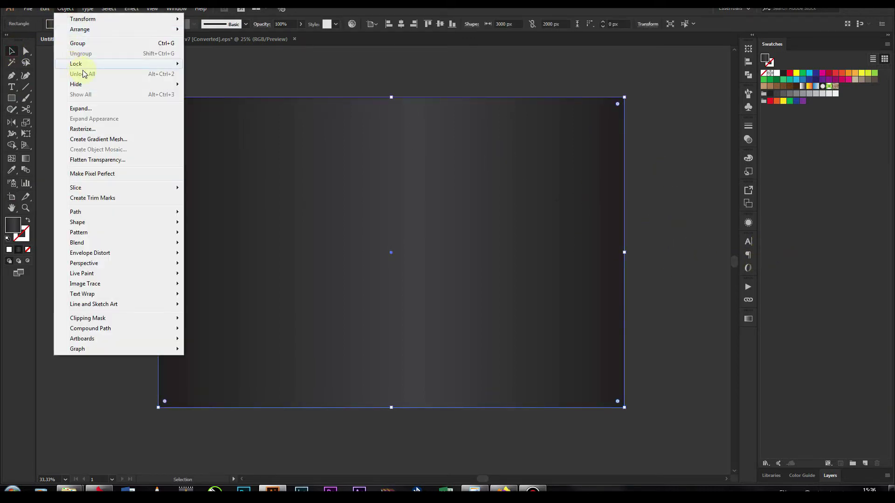
mouse_move(44, 8)
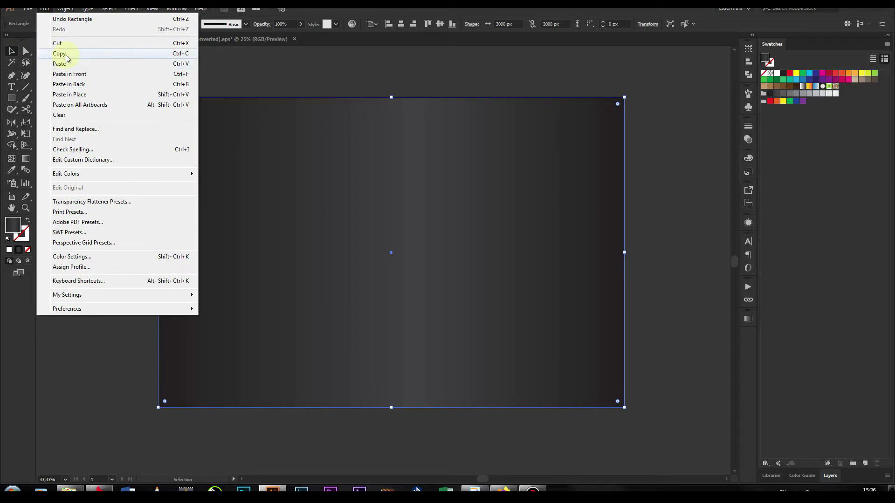
click(59, 53)
click(46, 8)
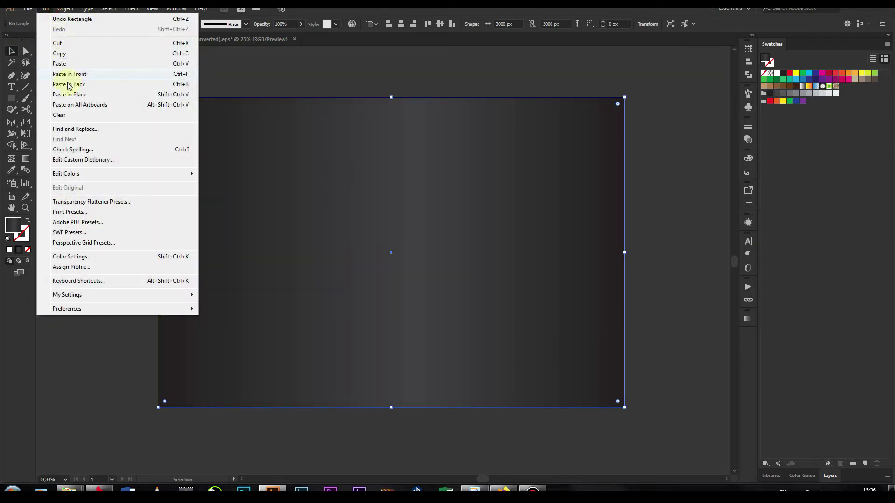
click(77, 77)
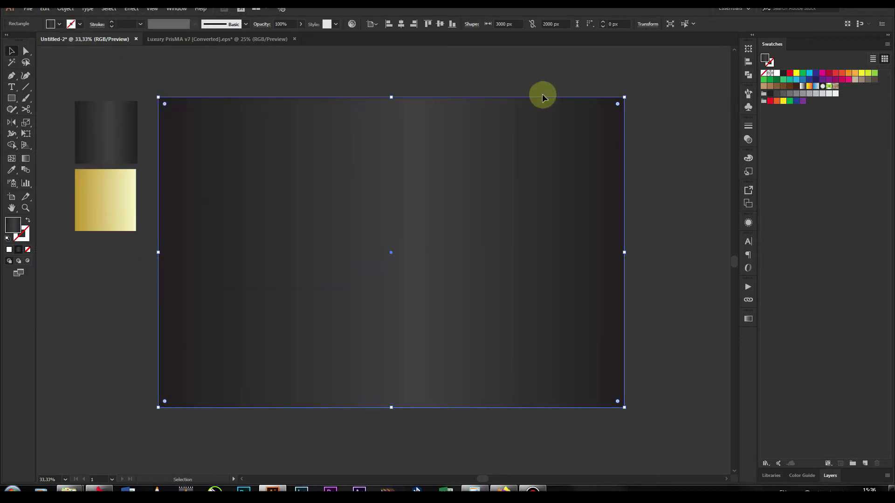
scroll(693, 208, up, 2)
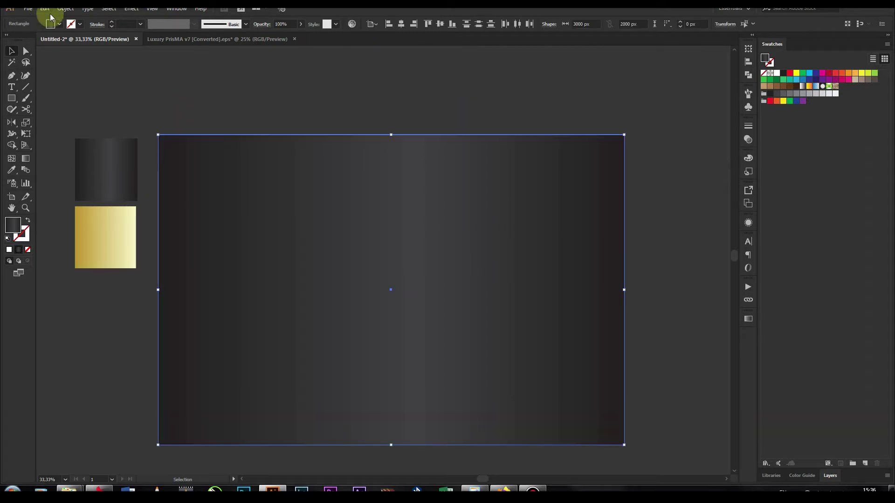
Make a clipping mask from the two rectangles and enter the clip group for editing.
click(65, 8)
mouse_move(88, 318)
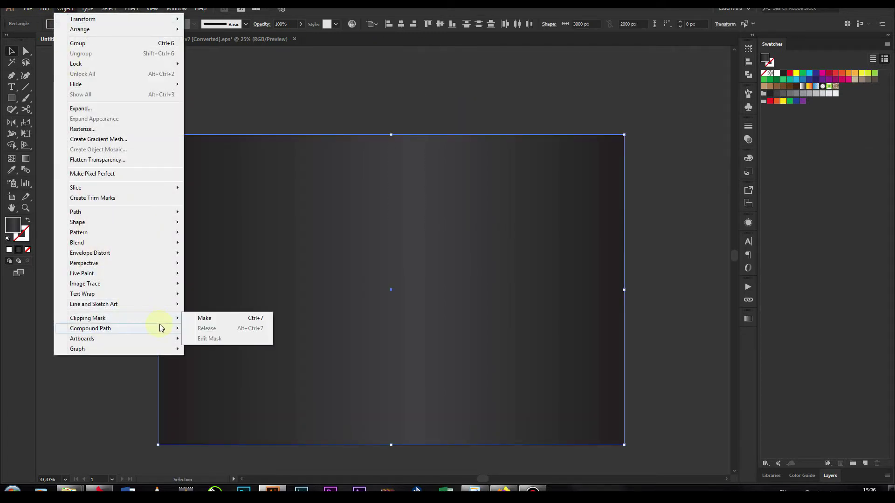
click(203, 318)
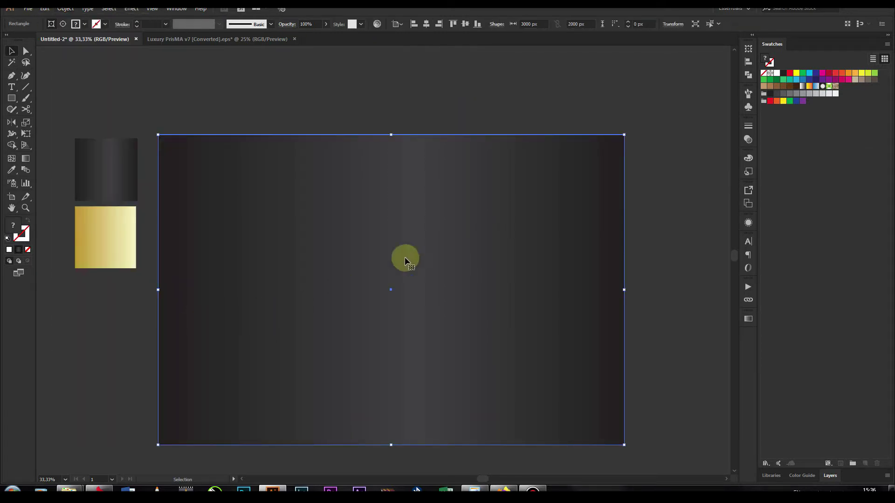
click(509, 83)
drag(459, 255, 563, 197)
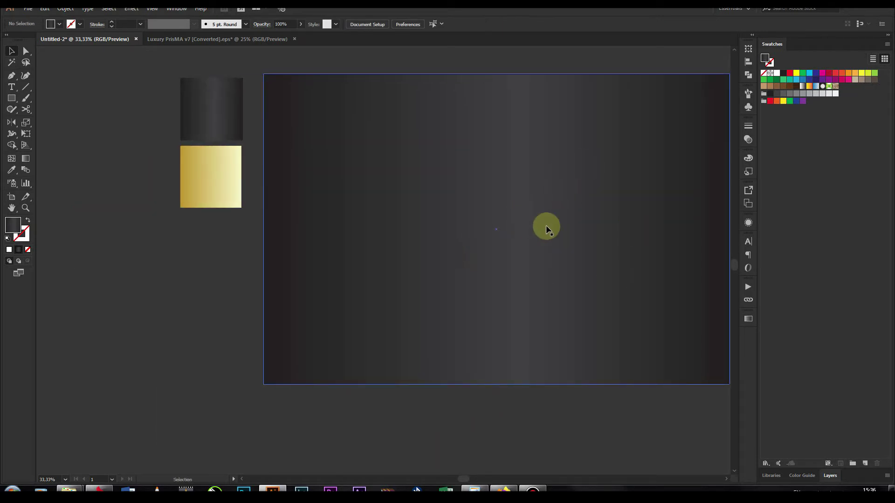
scroll(563, 197, down, 2)
click(566, 206)
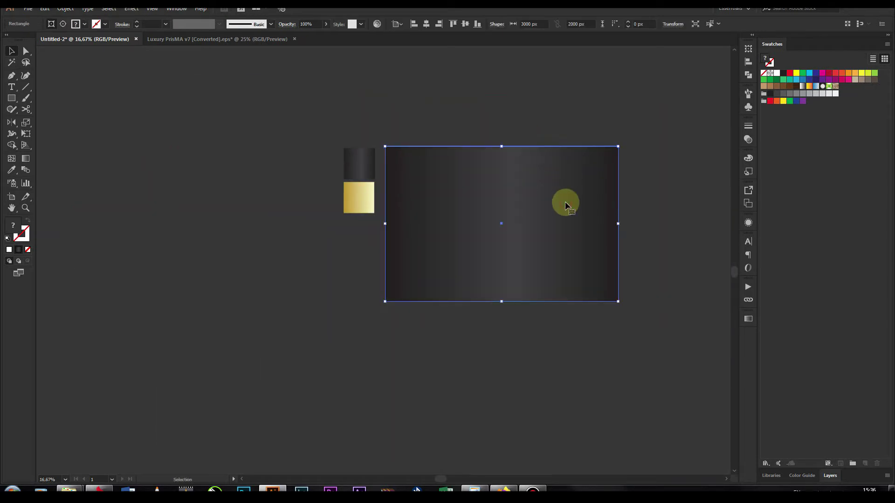
double_click(565, 206)
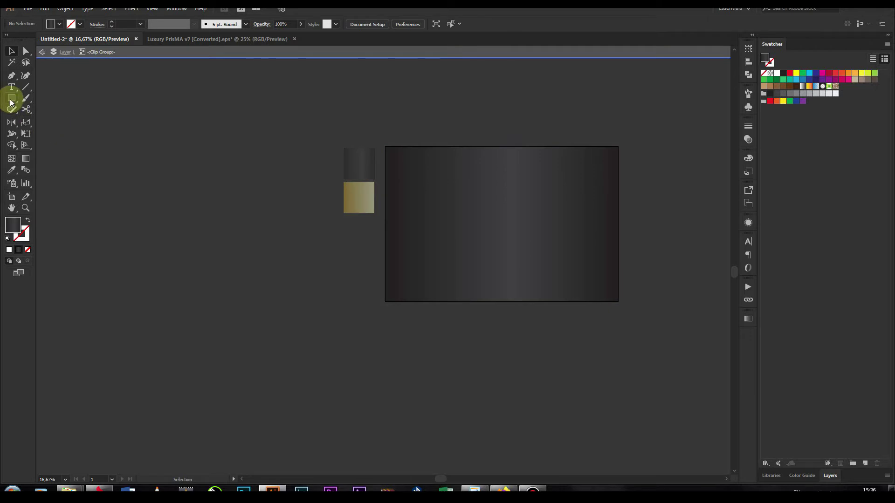
Draw a straight Pen line from above the top-right corner to below the bottom-left corner.
key(p)
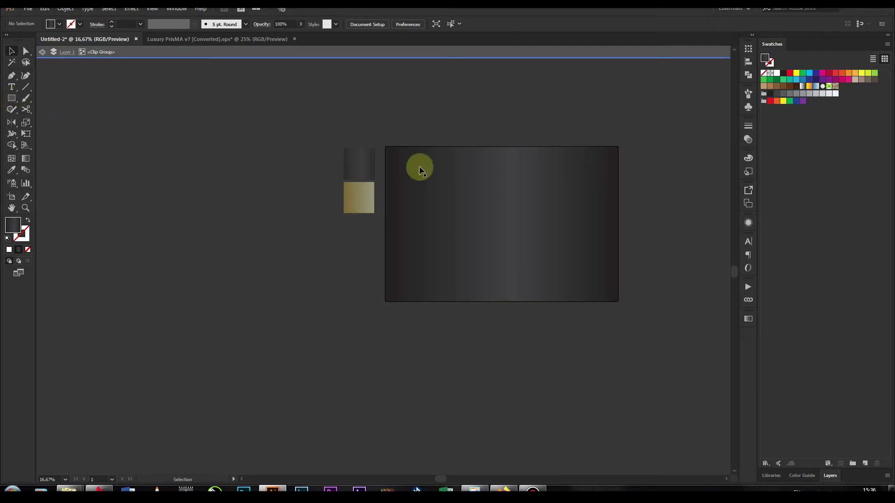
click(602, 125)
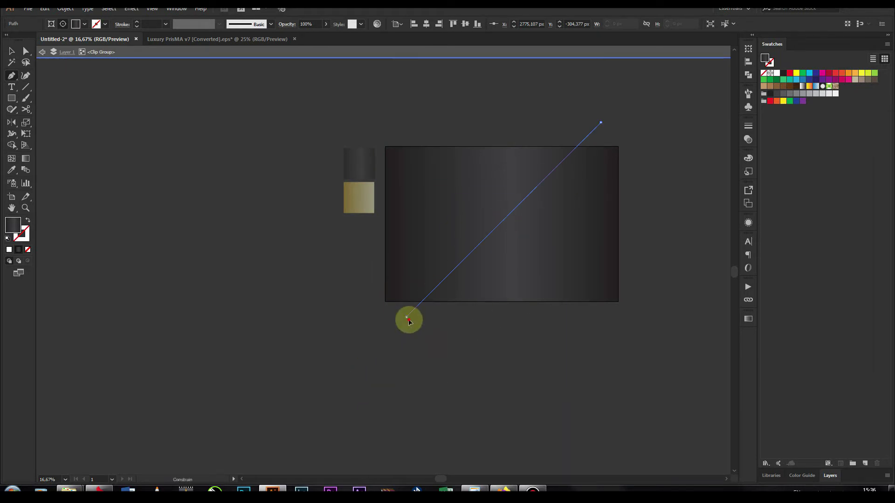
click(406, 317)
click(12, 52)
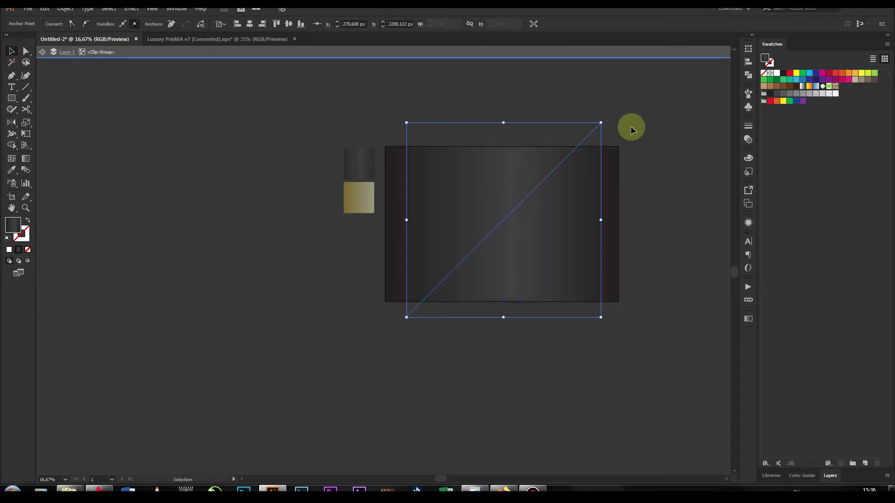
click(592, 140)
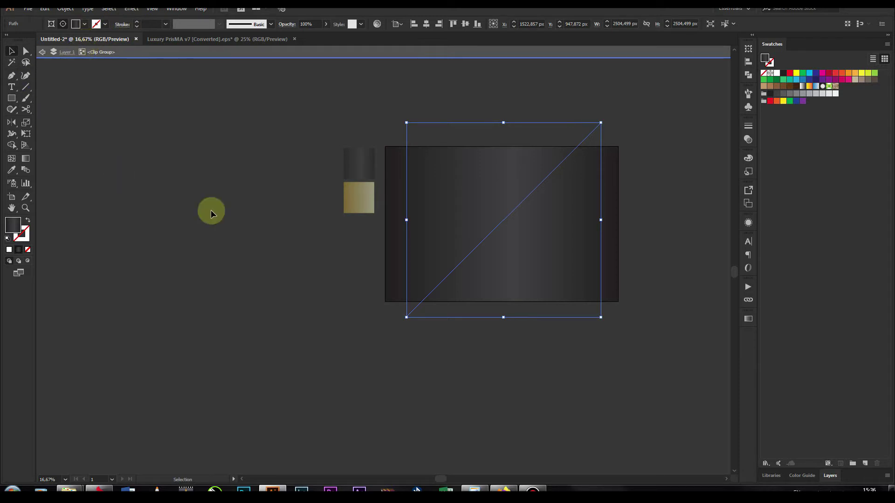
Give the diagonal line the sampled gold as a 25 pt stroke.
key(i)
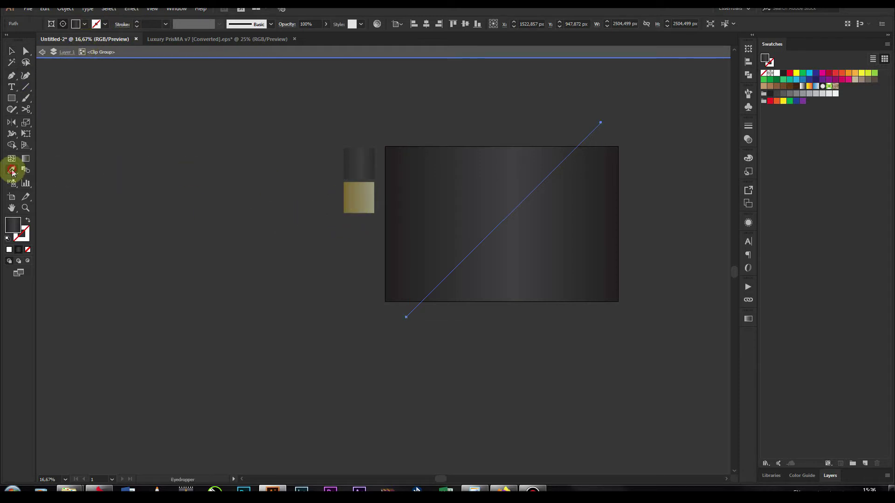
click(360, 194)
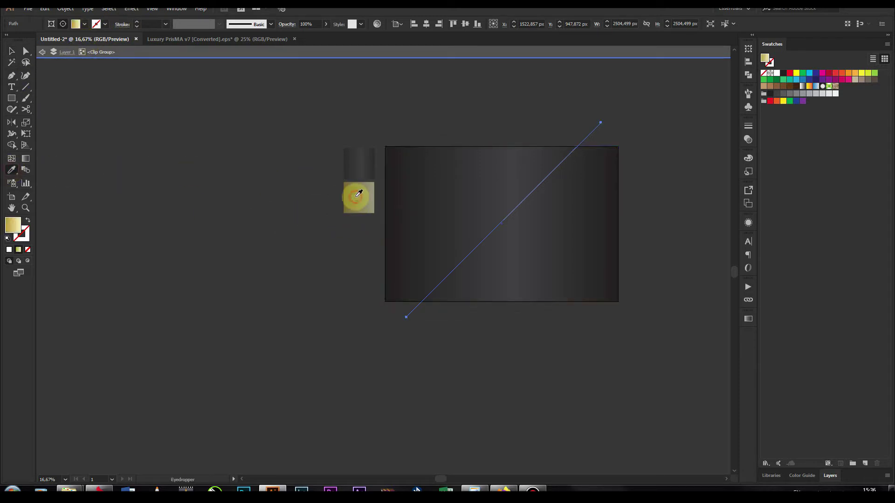
click(28, 221)
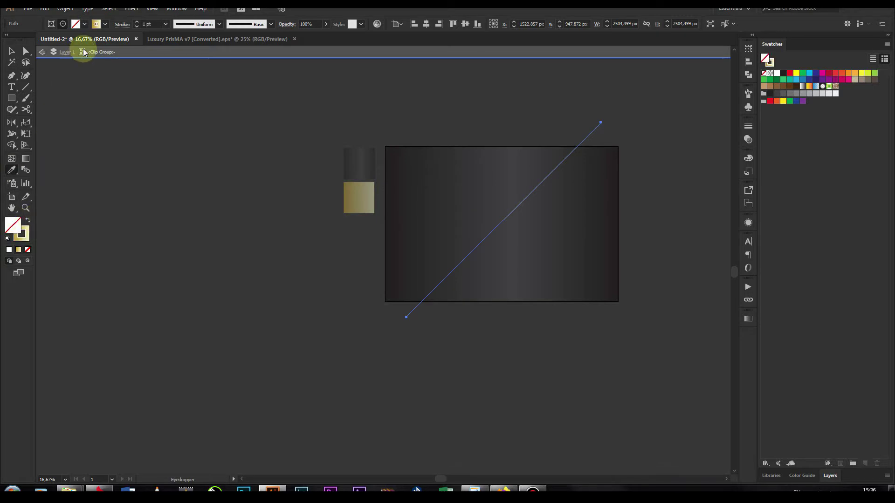
click(137, 23)
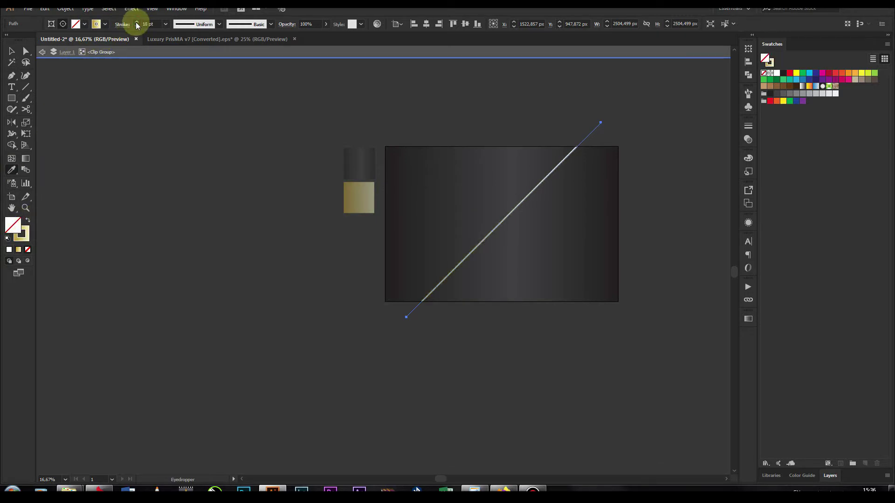
click(122, 24)
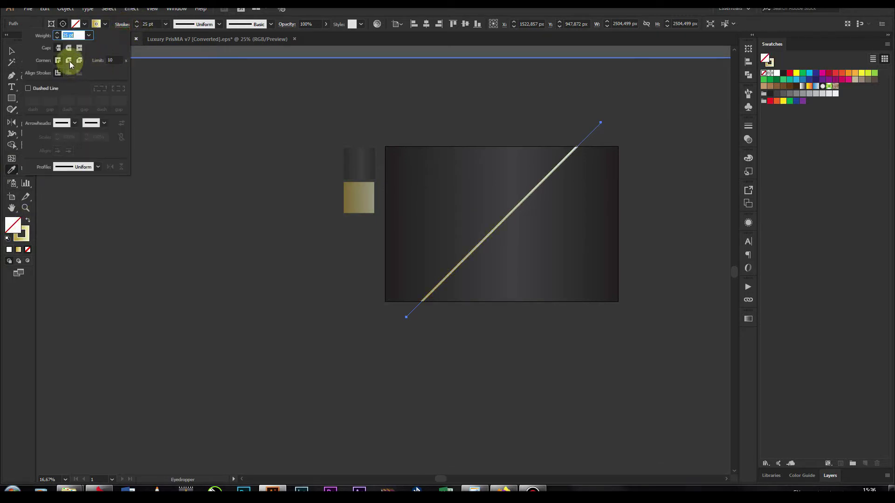
click(512, 15)
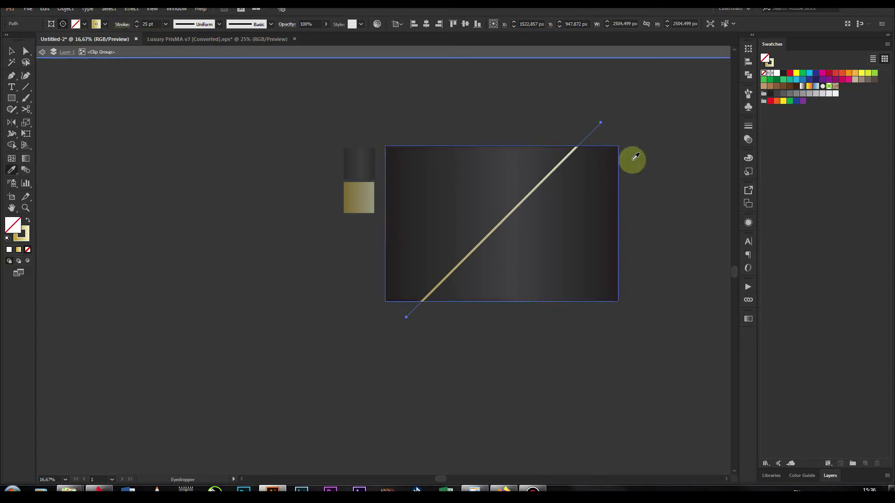
key(v)
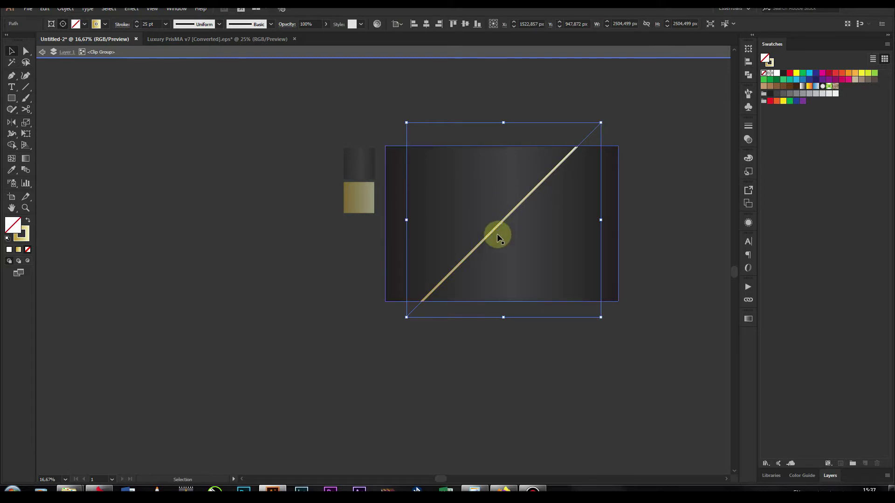
Expand the gold line into a filled shape.
click(65, 8)
click(84, 108)
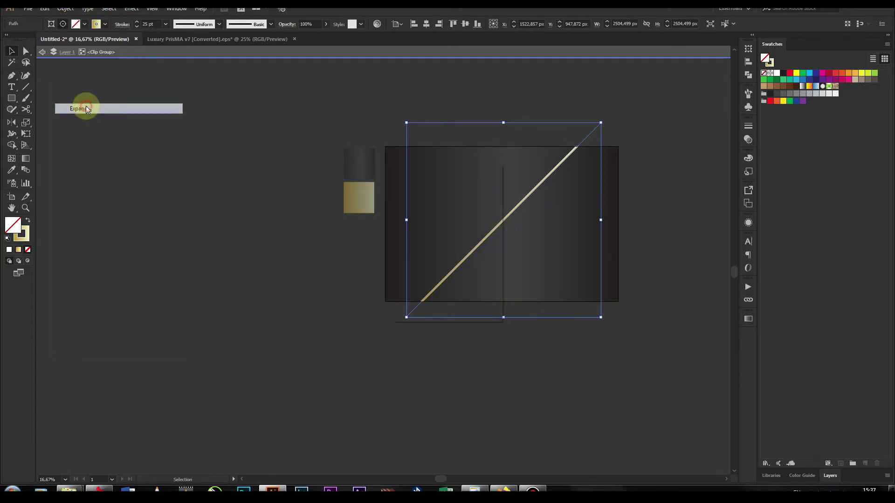
click(435, 300)
scroll(483, 244, up, 5)
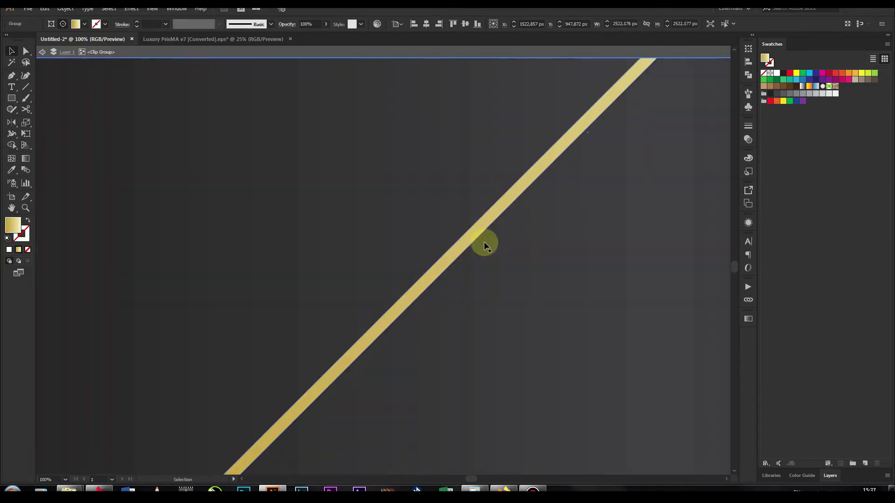
scroll(473, 242, down, 4)
Move the gold stripe right, then slide it down-left along its 45° diagonal.
drag(473, 241, 640, 258)
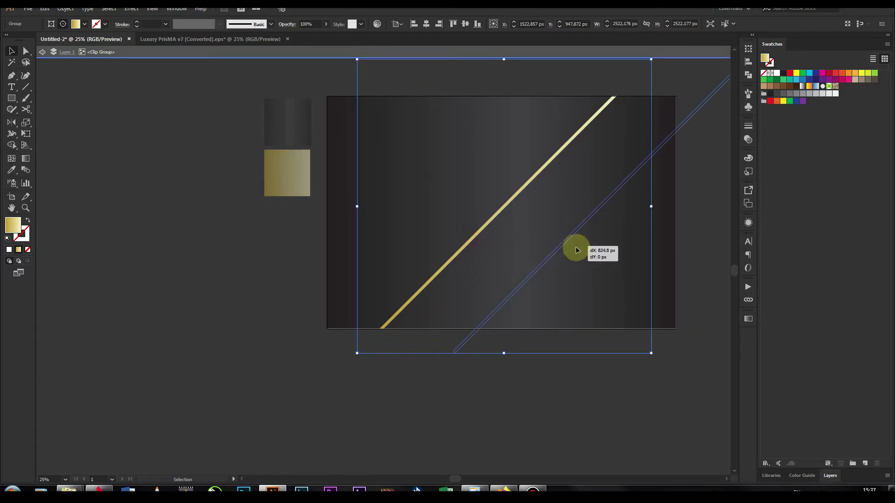
scroll(641, 259, down, 2)
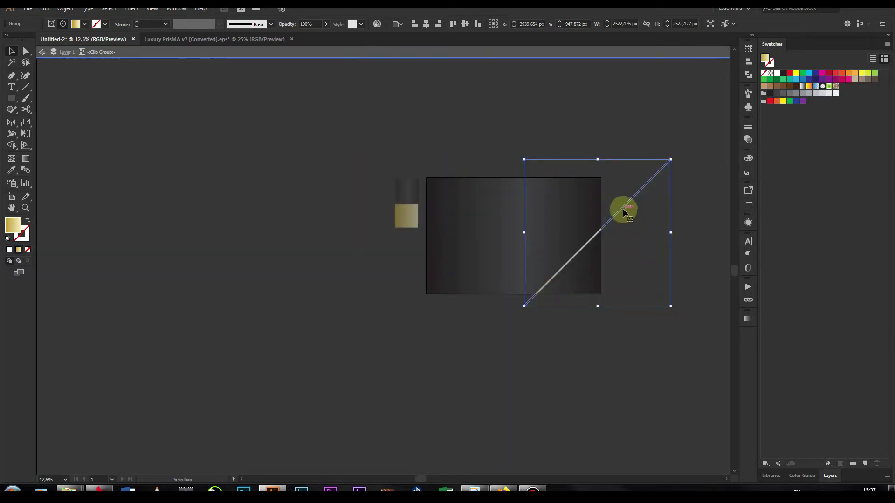
drag(625, 212, 592, 252)
click(659, 301)
click(533, 294)
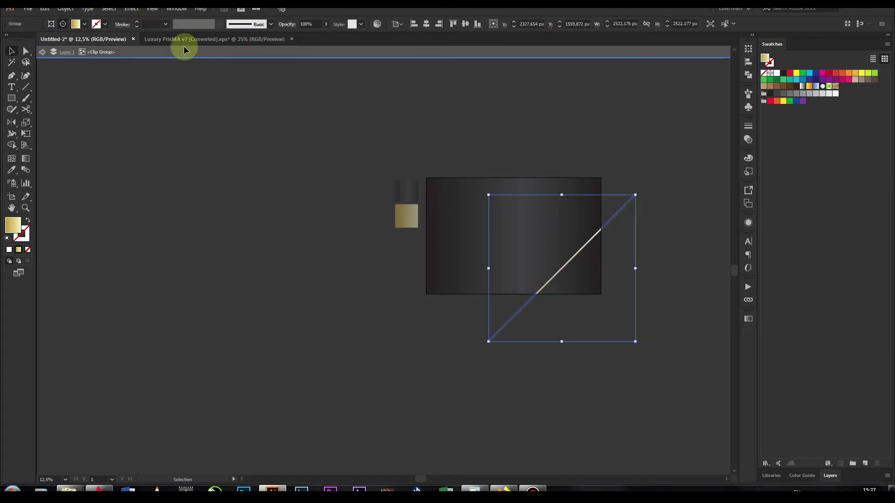
Apply a Transform effect to the gold stripe with preview, 10 copies and trial 93% scale.
click(131, 8)
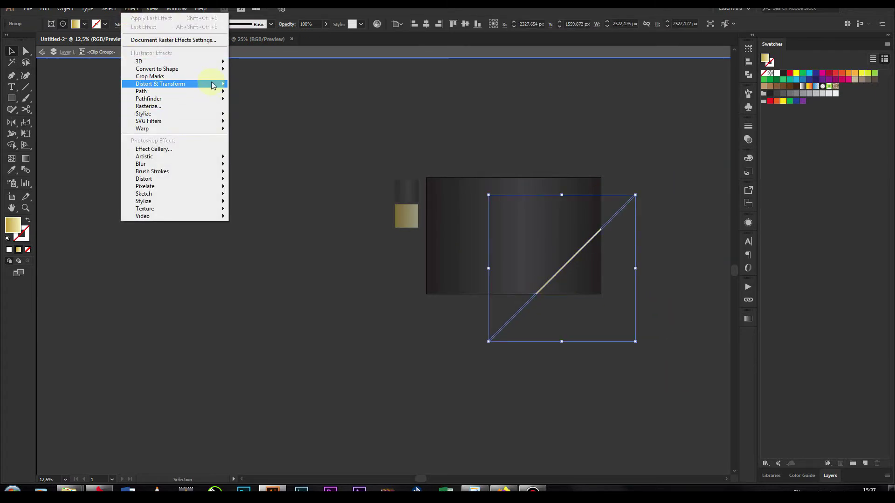
mouse_move(160, 84)
click(287, 117)
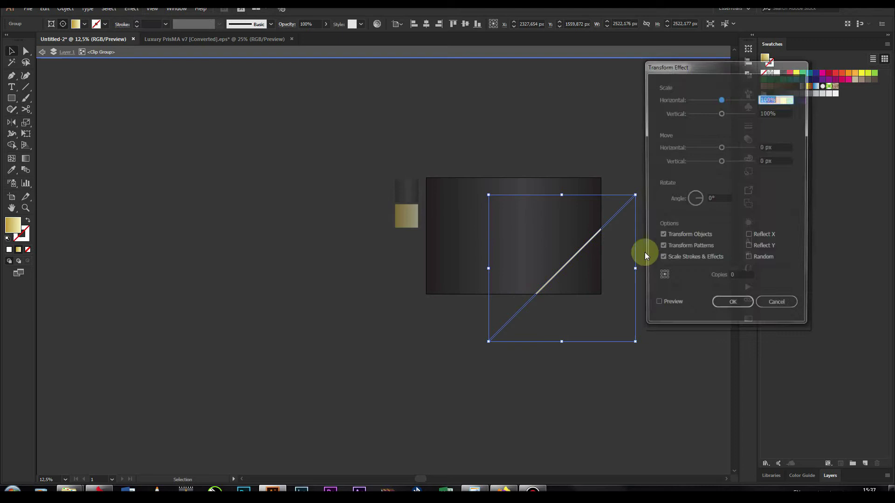
click(741, 278)
text(10)
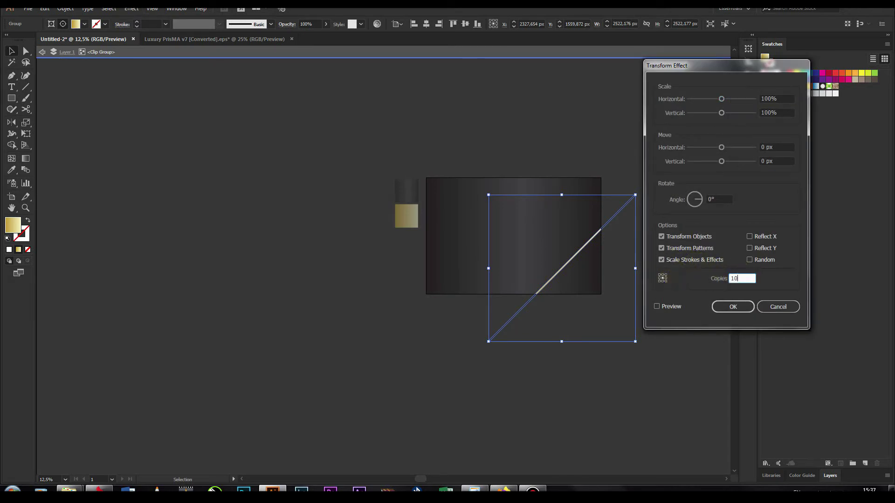
click(658, 306)
drag(721, 113, 710, 99)
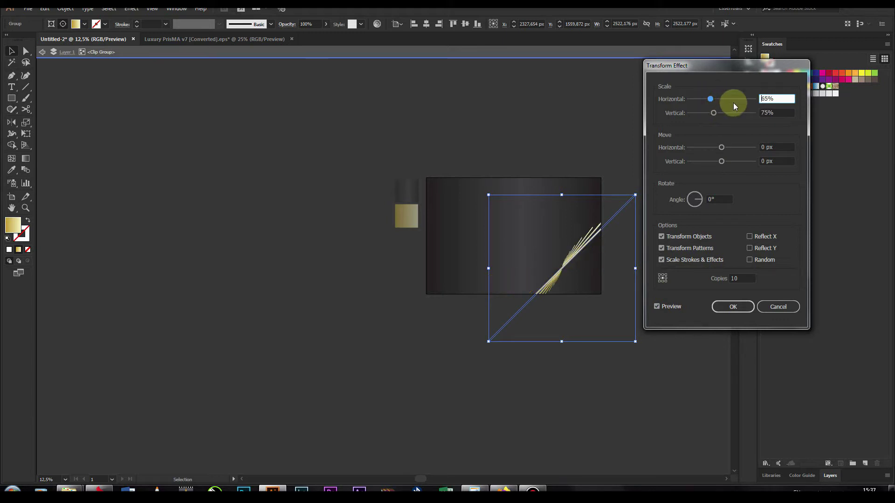
text(93)
key(Tab)
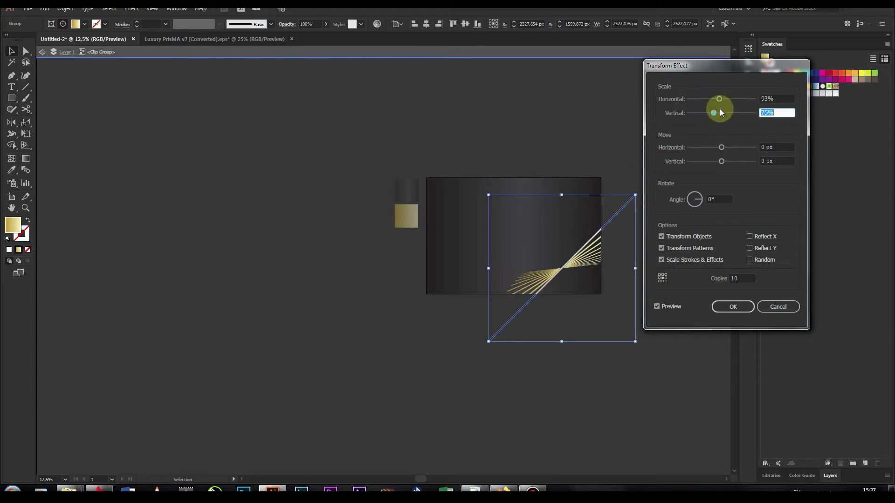
text(93)
key(Tab)
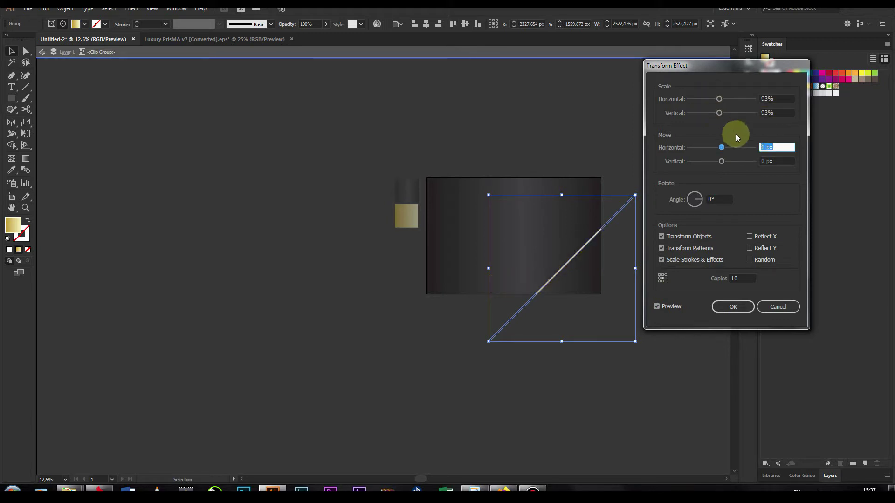
mouse_move(722, 147)
mouse_down()
mouse_move(736, 148)
mouse_move(735, 161)
mouse_move(716, 161)
mouse_move(713, 148)
mouse_move(695, 161)
mouse_move(698, 147)
mouse_up()
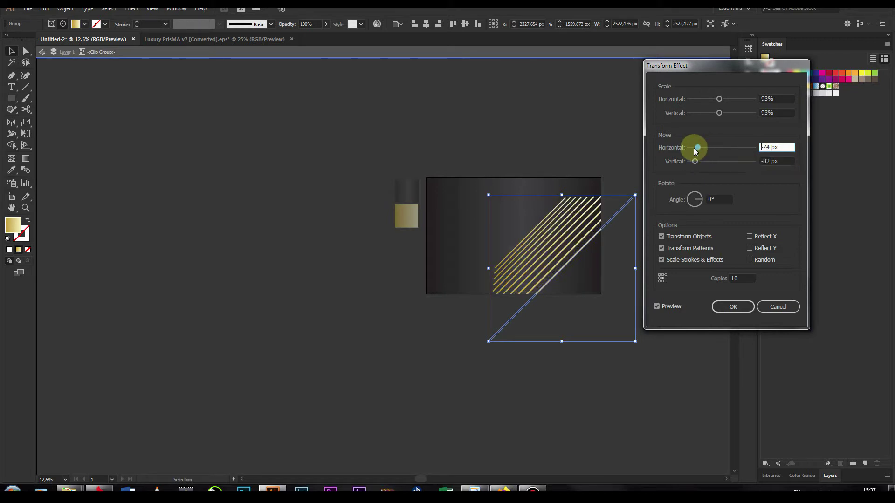
Change the Transform scale to 110% horizontally and vertically and adjust the copy spacing.
click(767, 98)
text(110)
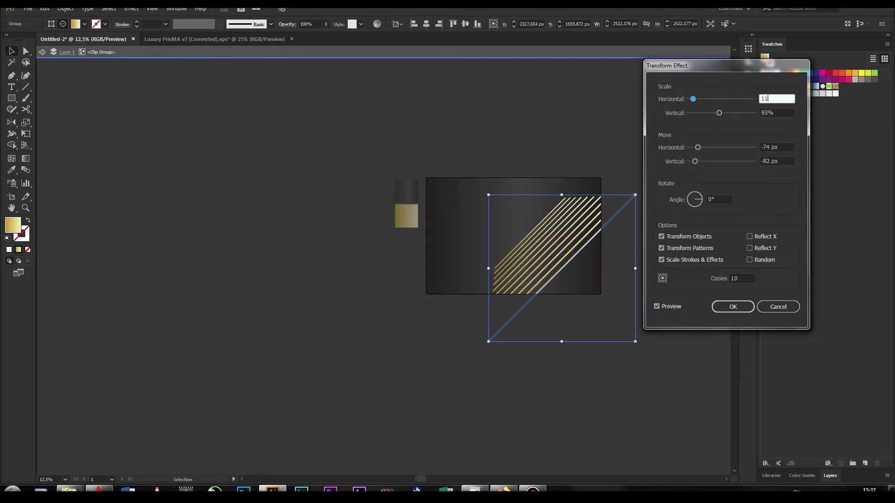
key(Tab)
text(11)
key(Tab)
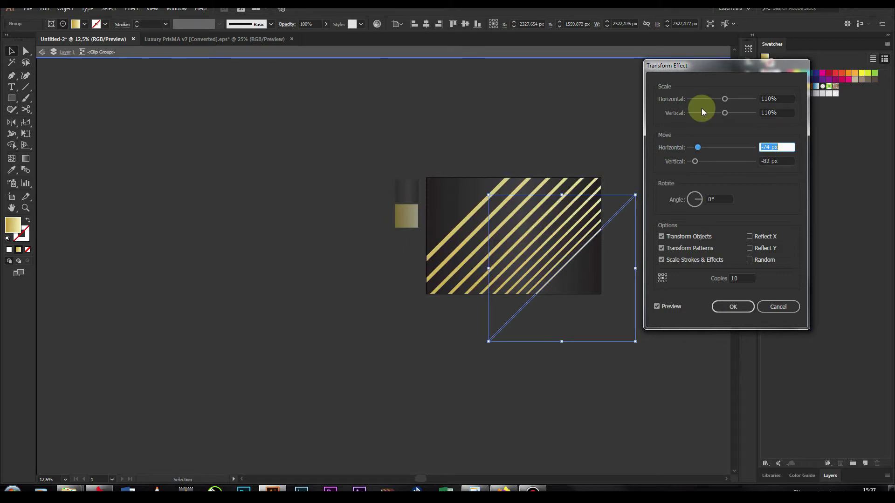
click(725, 113)
drag(725, 117, 723, 113)
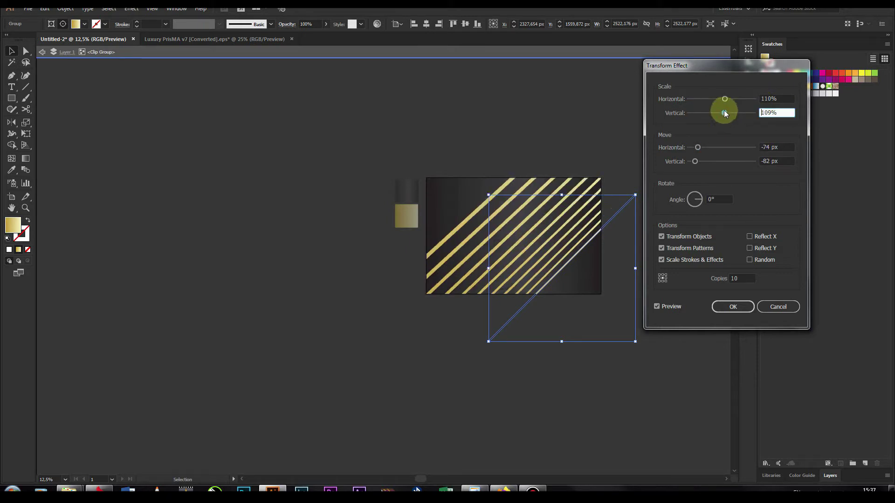
double_click(777, 113)
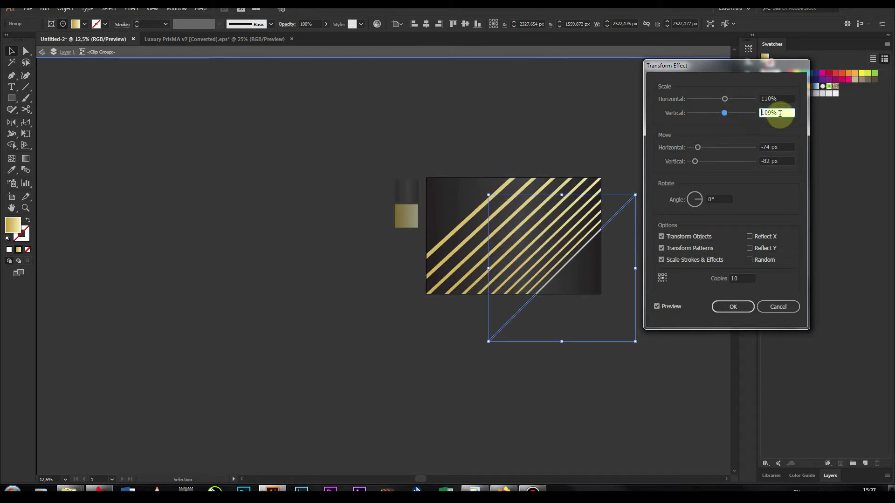
text(11)
key(Tab)
click(726, 118)
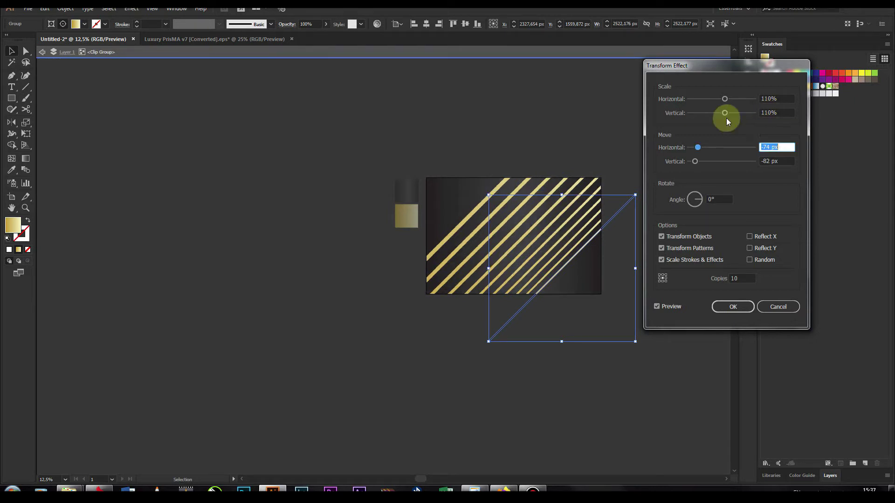
mouse_move(699, 148)
mouse_down()
mouse_move(710, 147)
mouse_move(705, 163)
mouse_up()
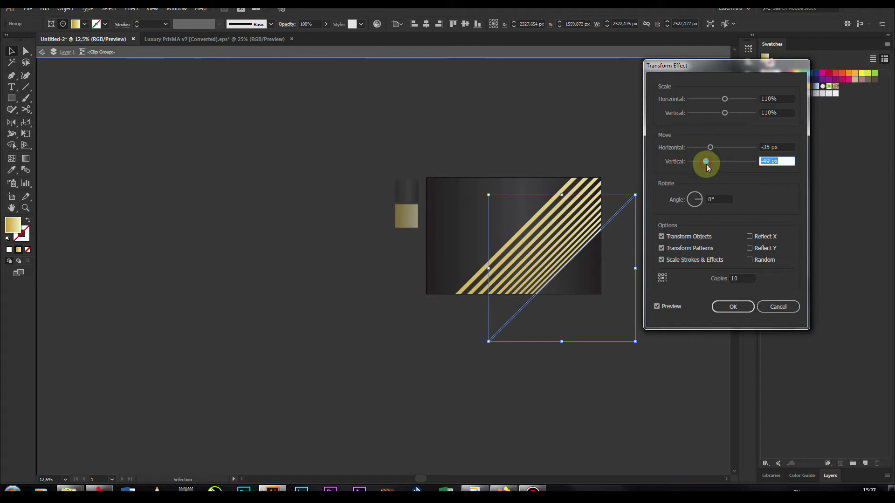
Try 20 and 15 copies in the Transform effect before settling on 10.
double_click(743, 277)
text(20)
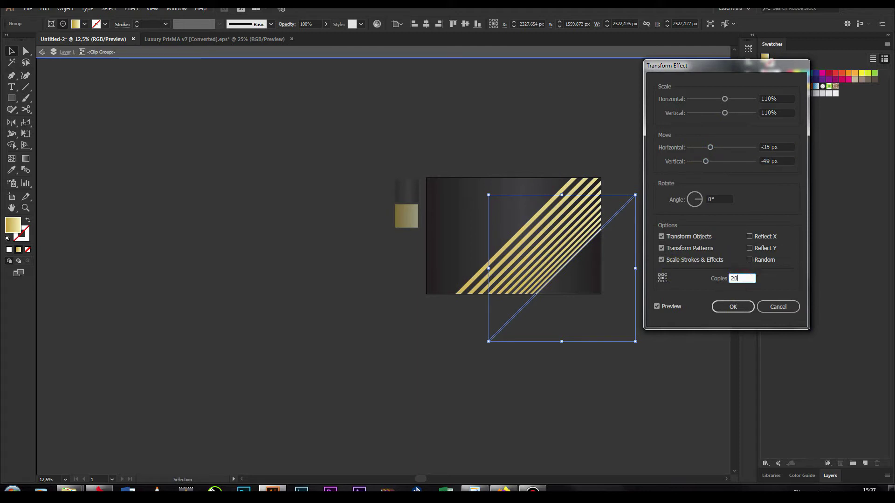
click(769, 161)
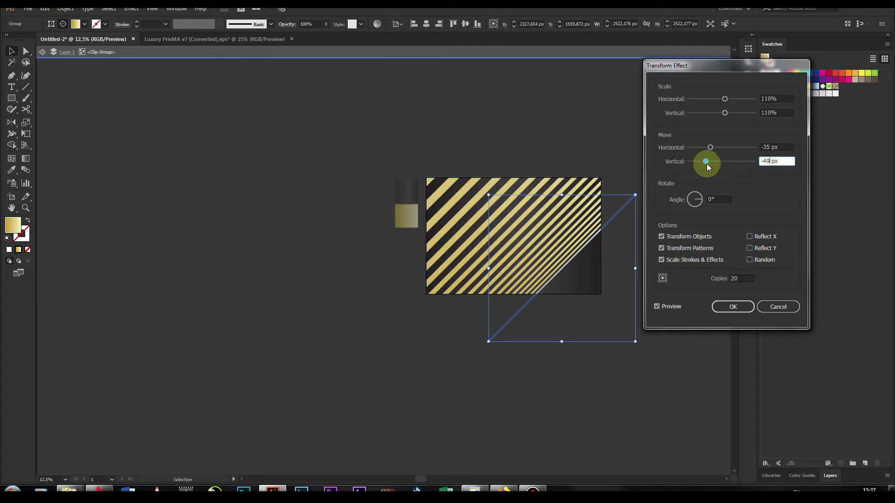
mouse_move(707, 164)
mouse_down()
mouse_move(690, 164)
mouse_move(726, 164)
mouse_move(714, 148)
mouse_move(712, 161)
mouse_move(710, 147)
mouse_up()
click(749, 281)
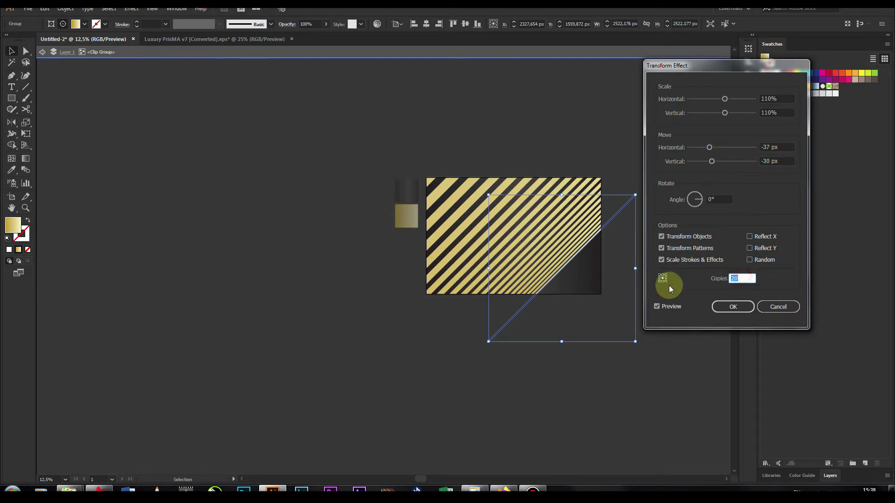
text(15)
key(Tab)
click(698, 282)
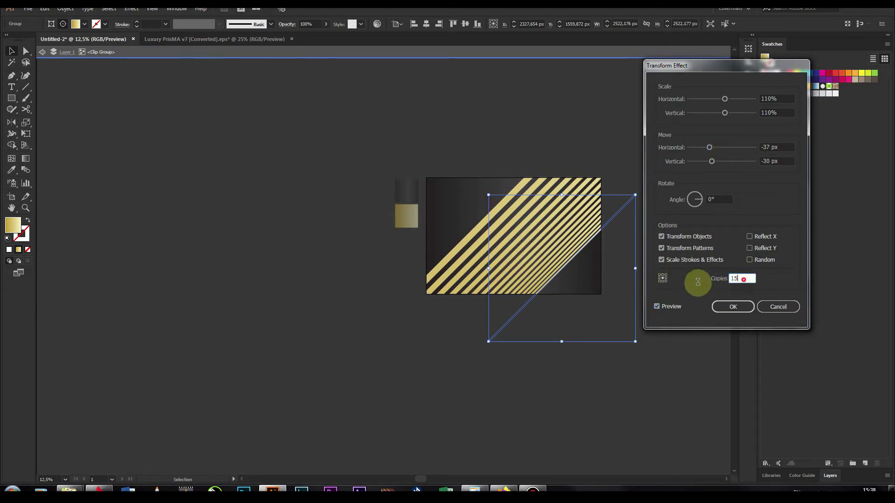
text(1)
click(761, 214)
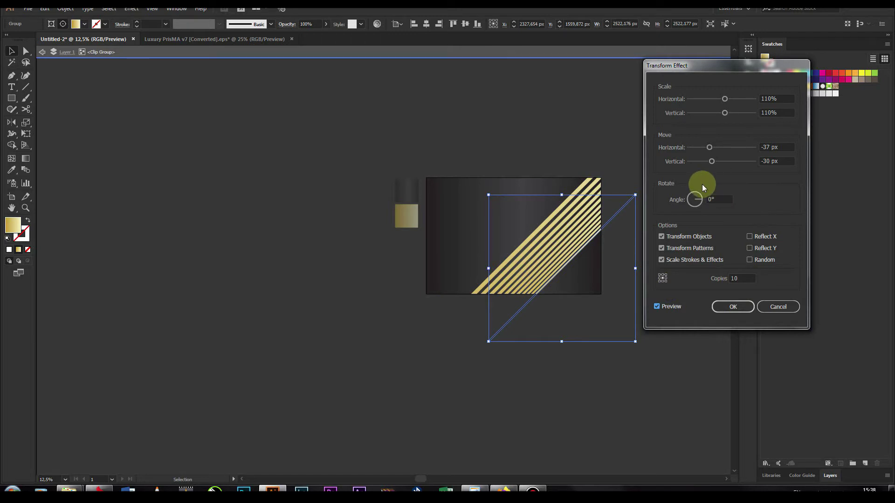
Set the Transform moves to 35 px horizontally and vertically and apply the effect.
drag(712, 160, 708, 161)
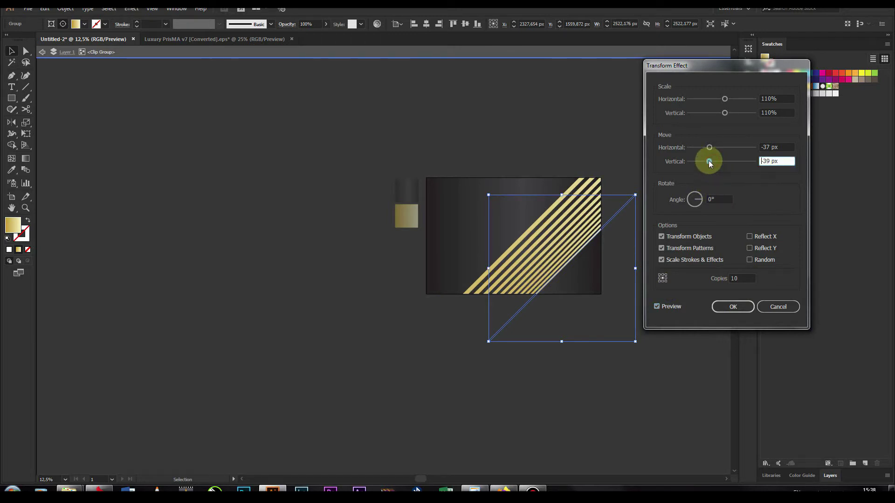
click(710, 148)
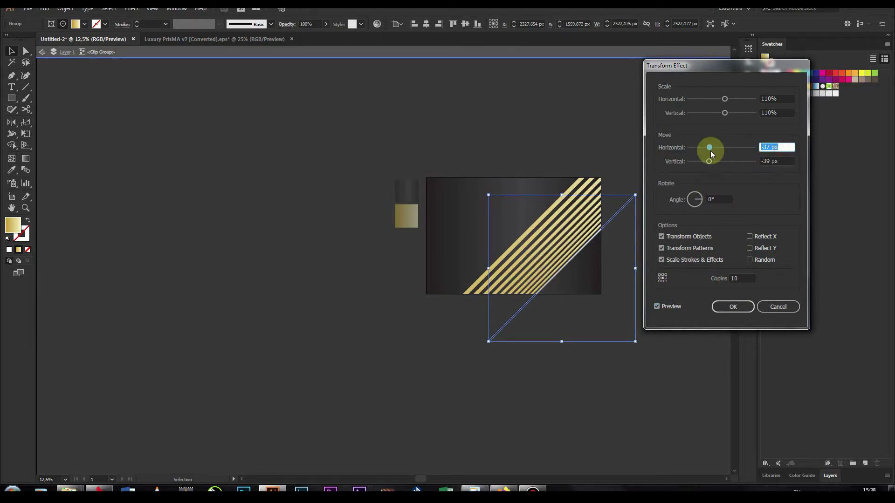
text(35)
click(781, 161)
text(3)
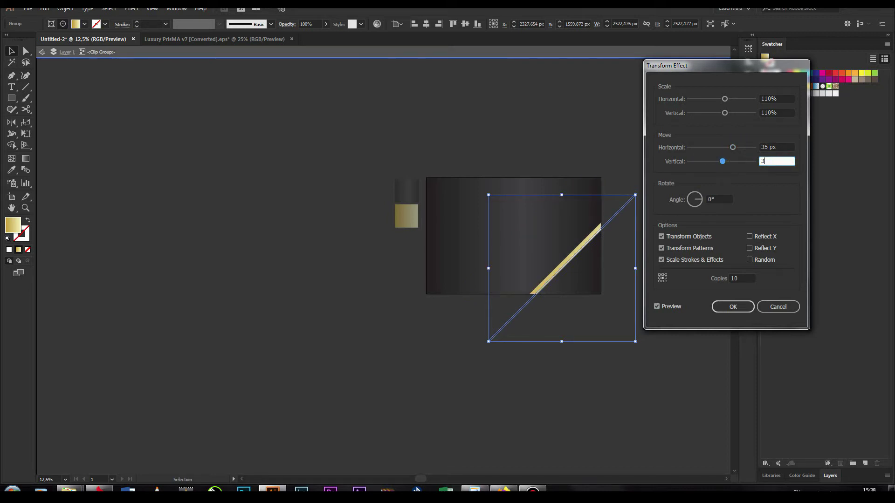
text(5)
key(Tab)
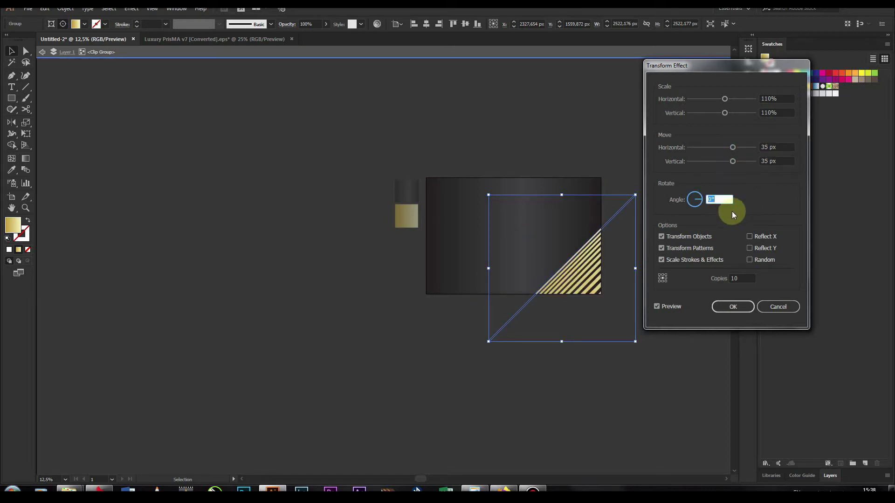
click(733, 306)
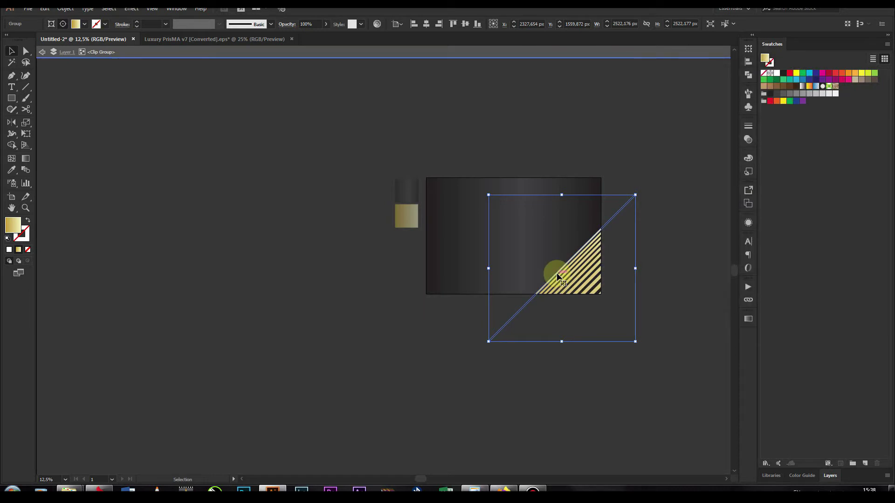
Move the stripe bundle up-left, then undo back to the single diagonal gold line.
drag(558, 277, 508, 245)
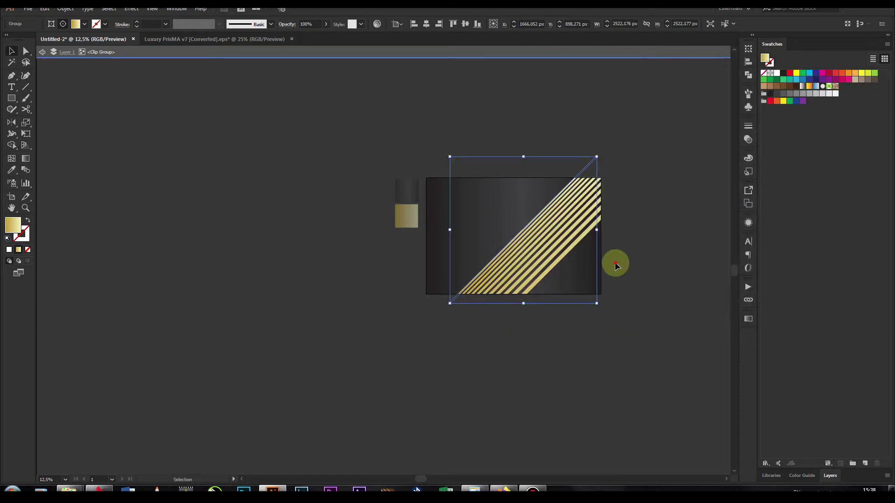
click(615, 264)
click(526, 247)
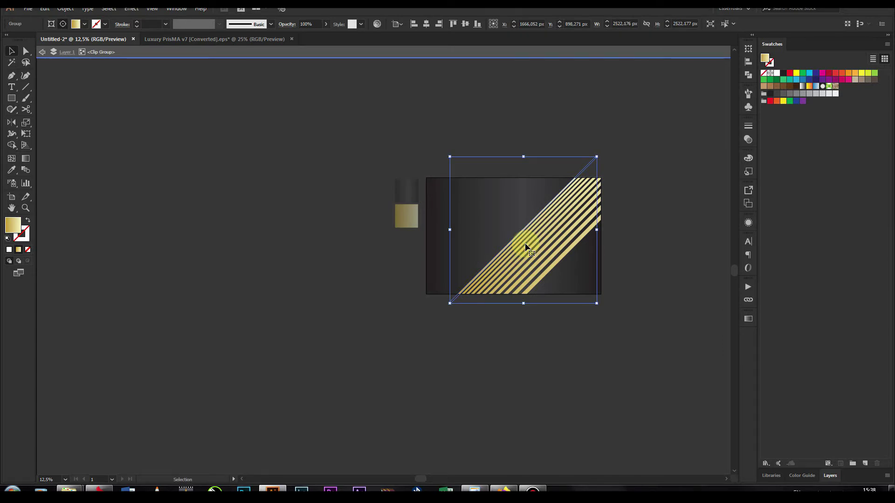
key(a)
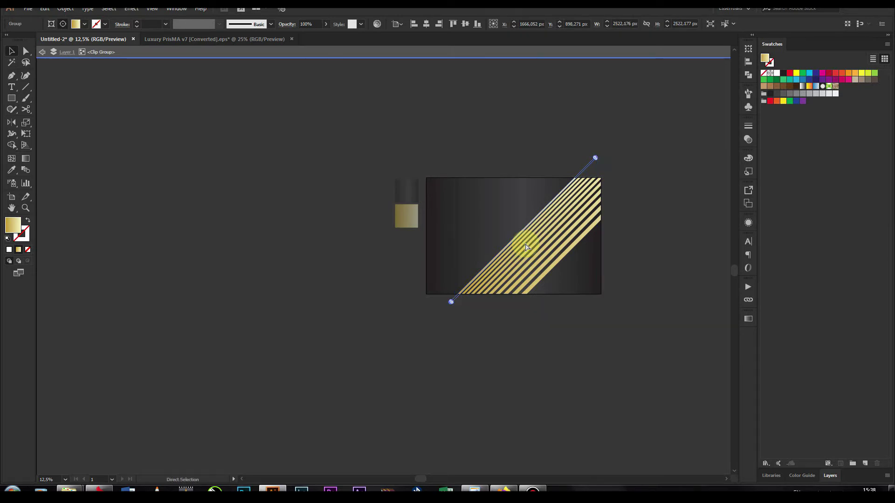
key(ctrl+z)
key(v)
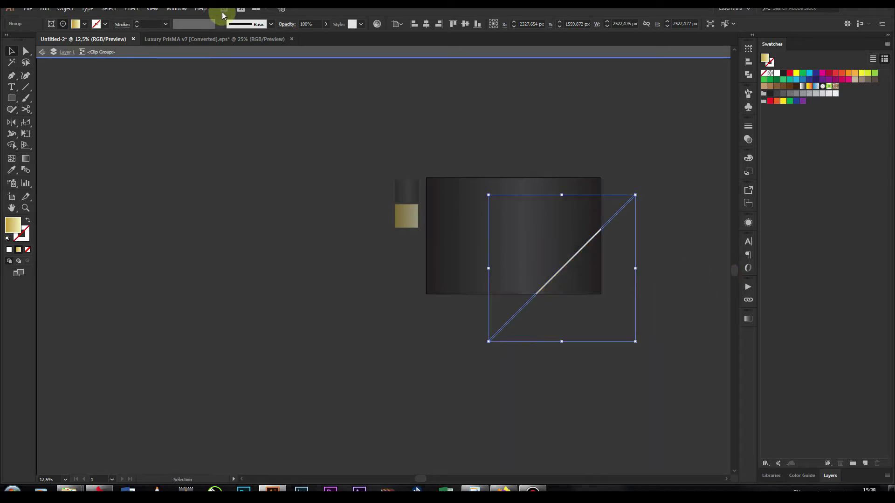
Start a new Transform effect with preview, 12 copies and about 80 px horizontal moves.
click(132, 8)
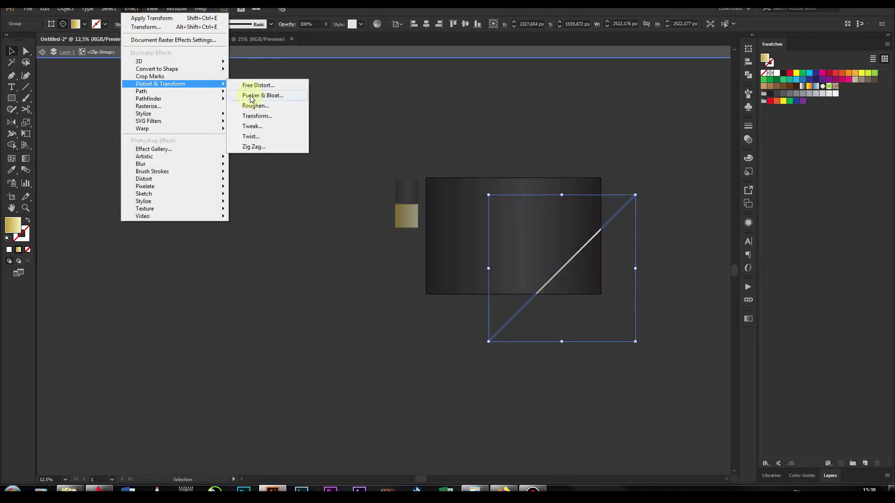
click(258, 115)
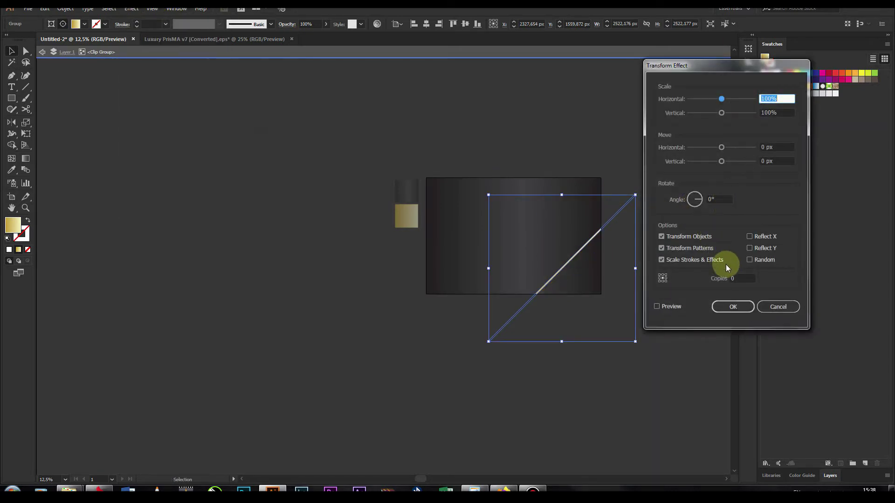
click(670, 306)
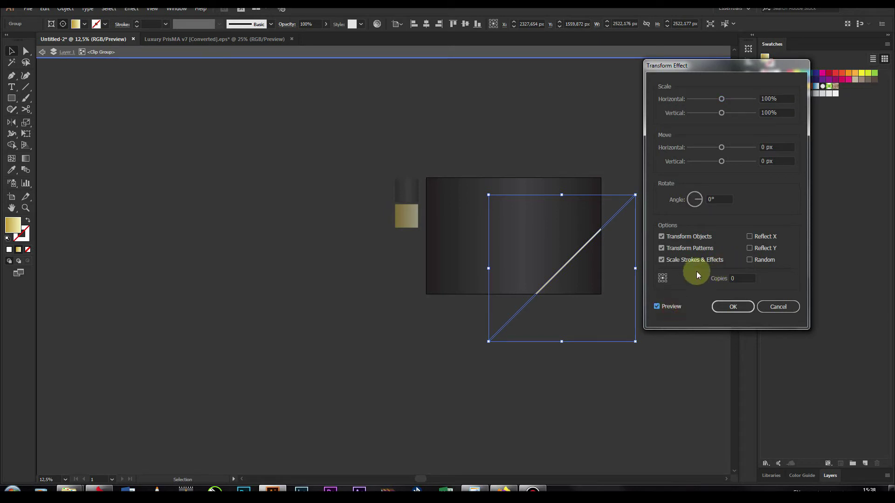
double_click(737, 279)
text(5)
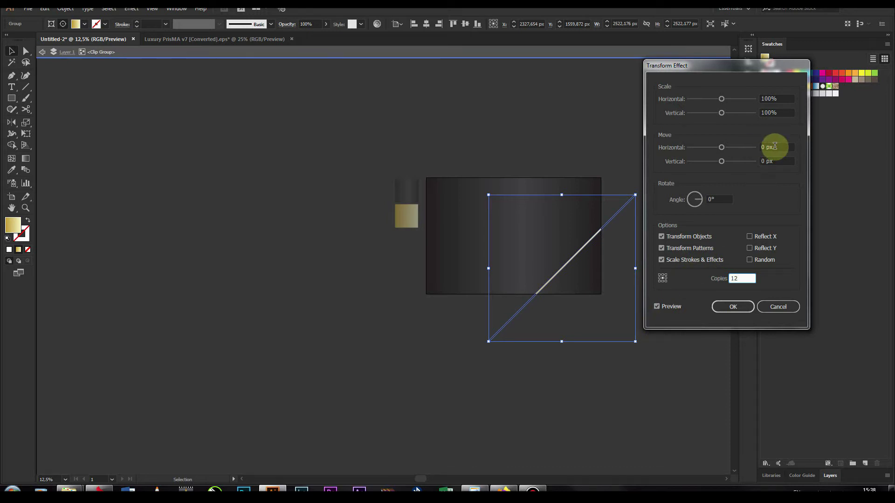
click(774, 147)
drag(722, 147, 746, 146)
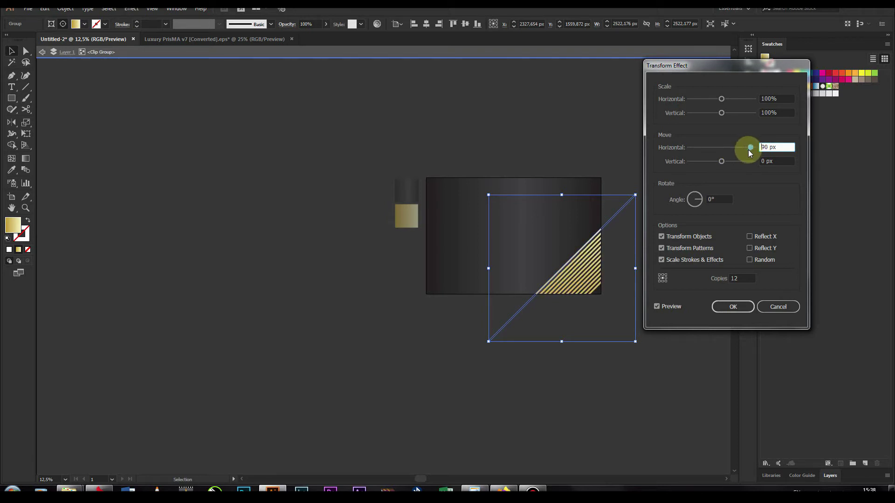
Apply the 12-stripe Transform effect and expand its appearance into real stripes.
click(732, 310)
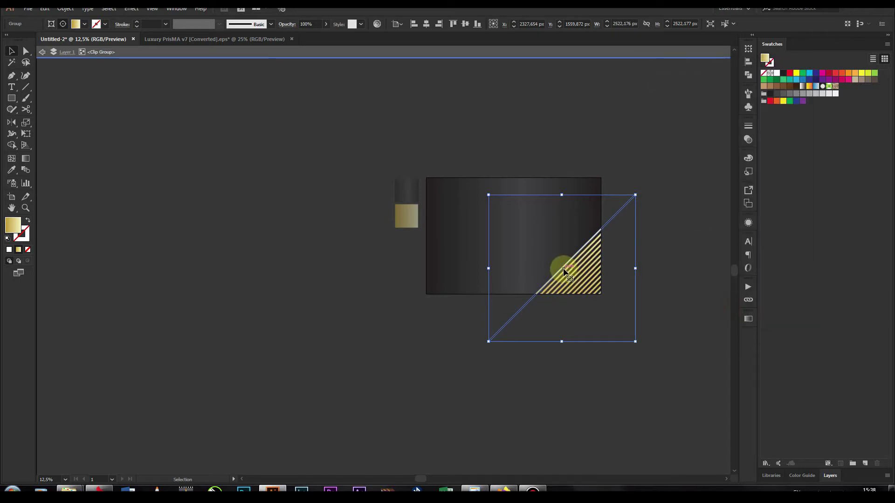
mouse_move(563, 265)
mouse_down()
mouse_move(544, 260)
mouse_move(535, 240)
mouse_up()
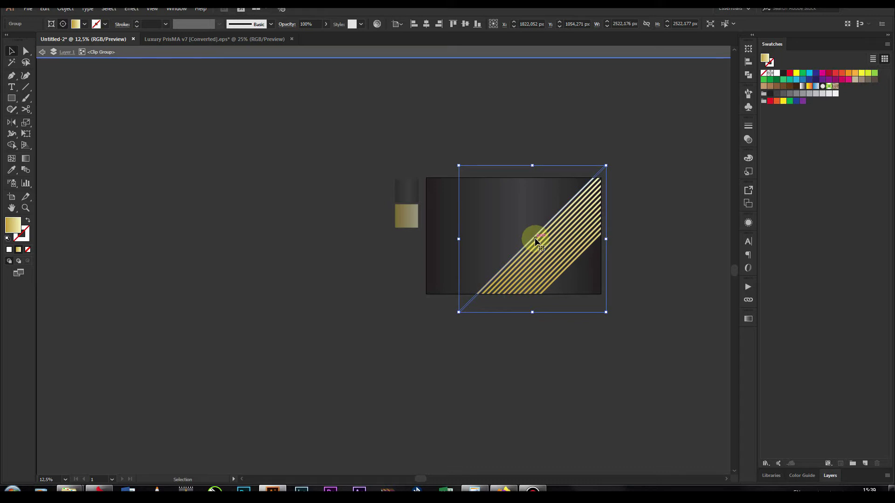
click(678, 223)
click(524, 230)
click(65, 9)
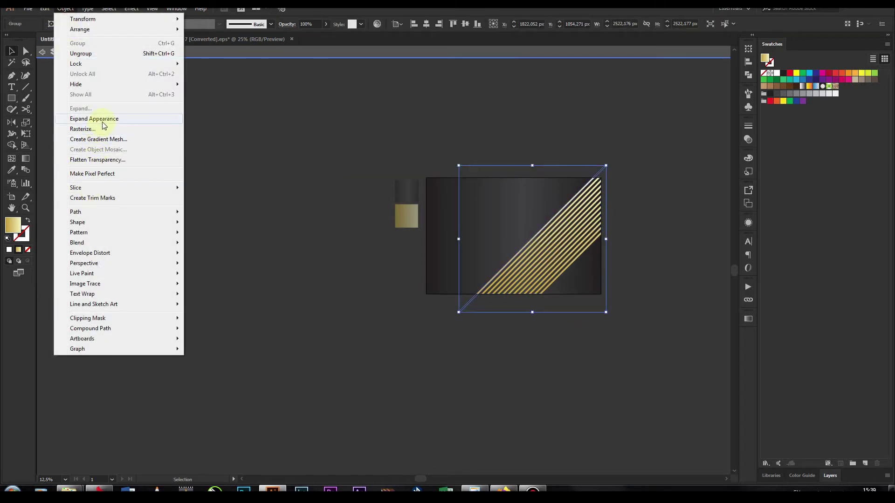
click(76, 122)
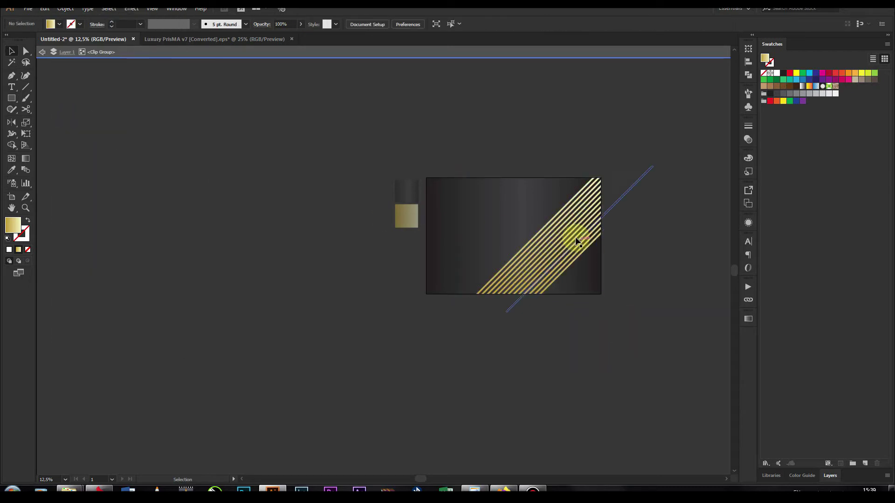
Move the stripe bundle down-left across the background's center and re-enter the clip group.
drag(578, 224, 543, 239)
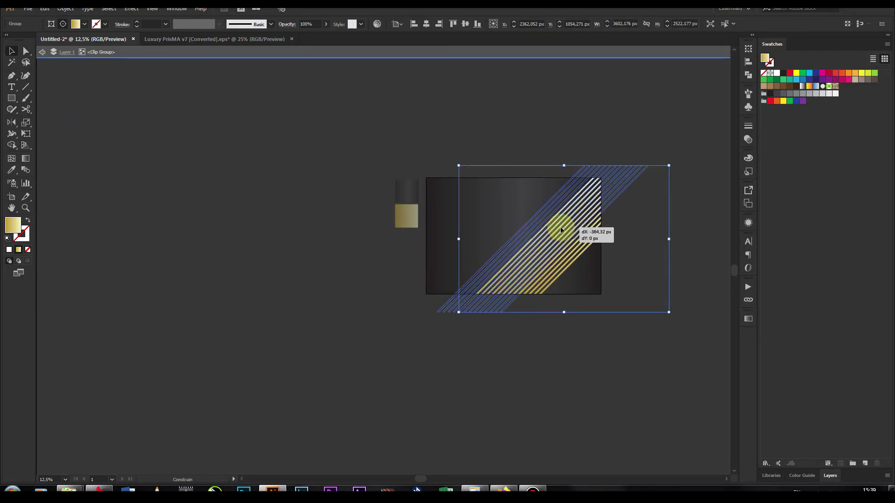
drag(547, 227, 553, 225)
click(591, 336)
click(542, 253)
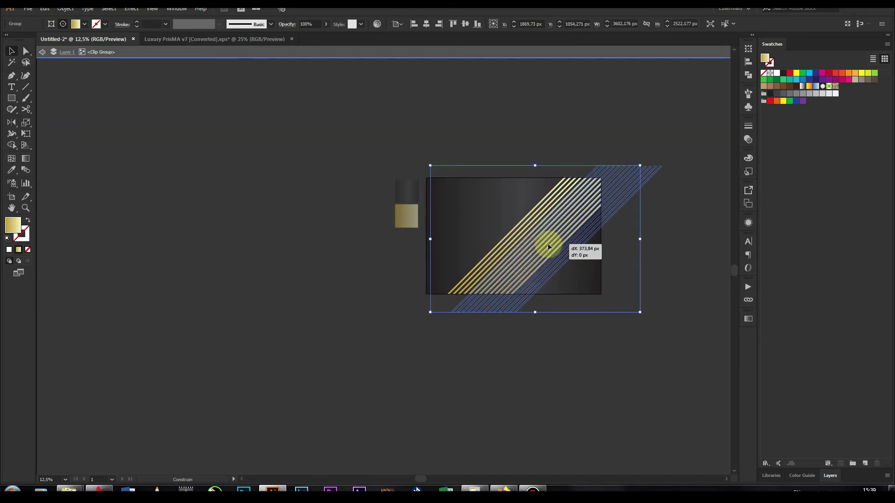
double_click(565, 355)
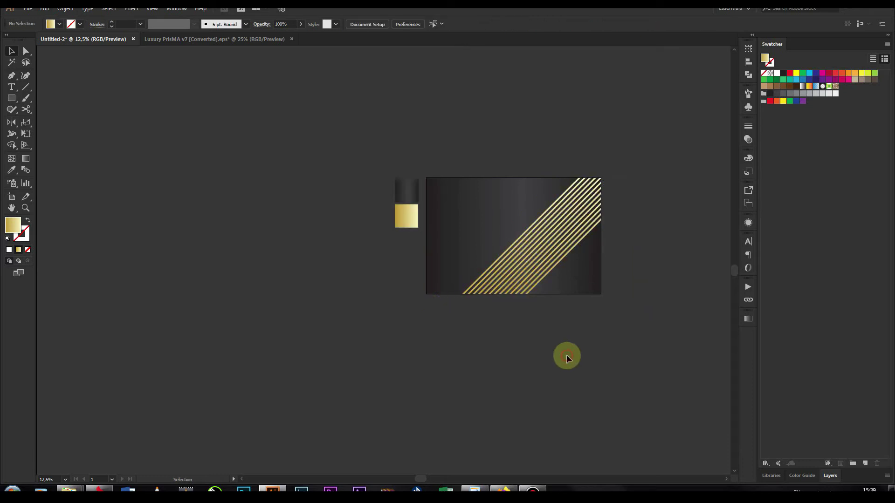
scroll(566, 240, up, 1)
double_click(574, 231)
click(576, 233)
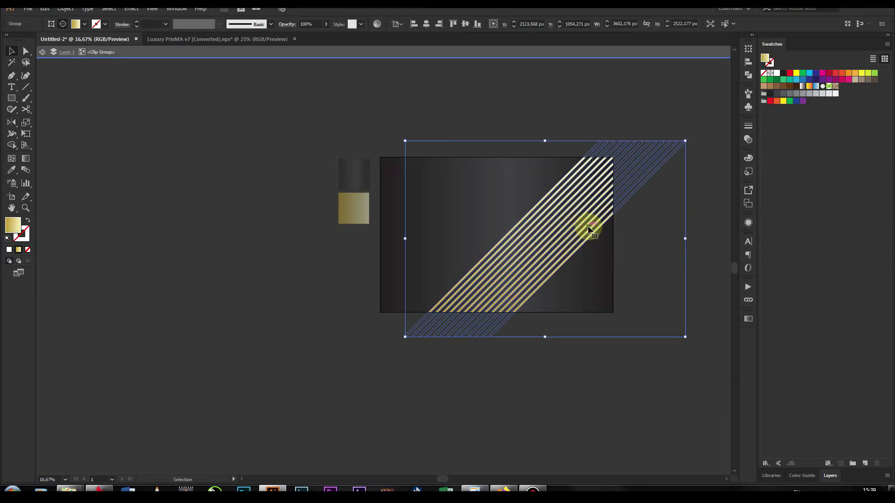
Copy the stripe bundle and paste the copy behind the original.
key(a)
key(v)
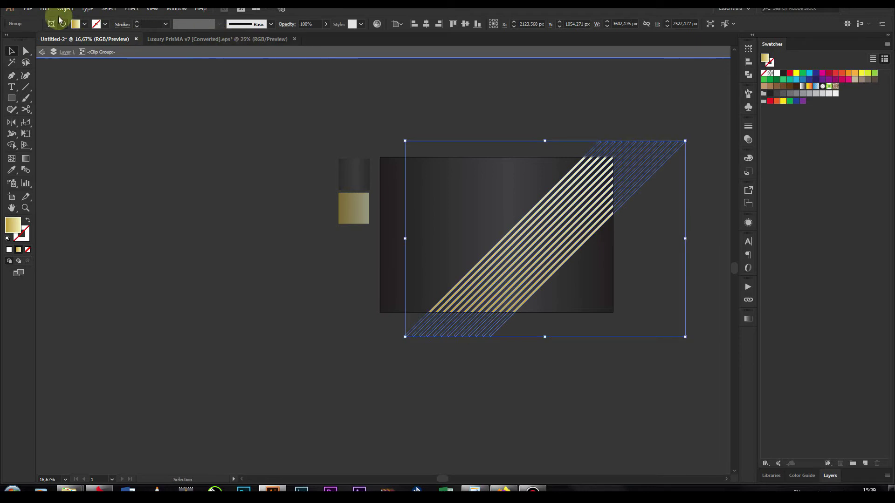
click(65, 8)
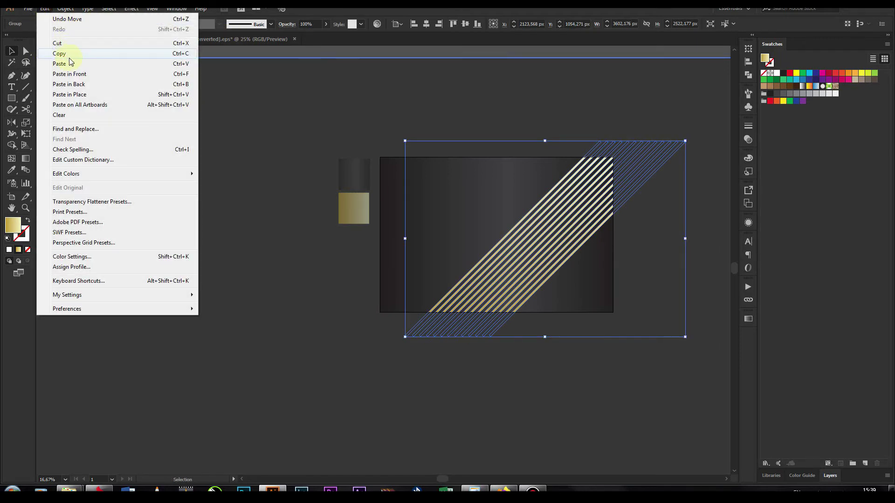
click(71, 56)
click(45, 8)
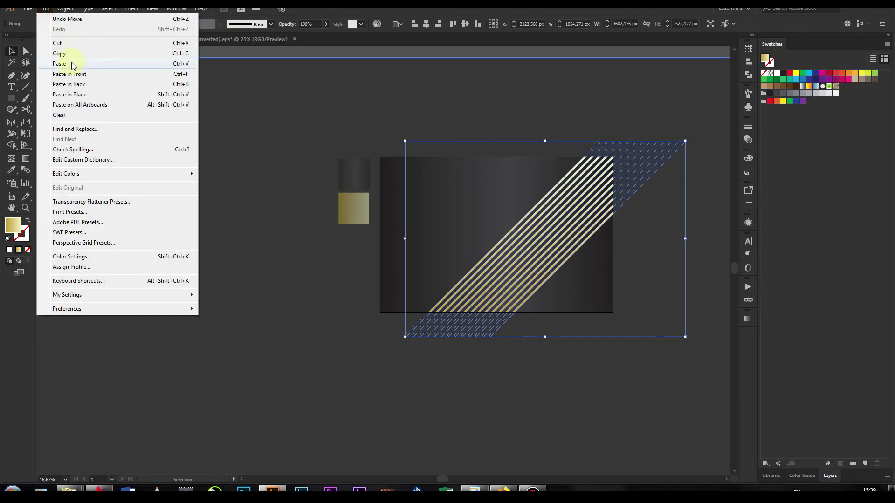
click(84, 87)
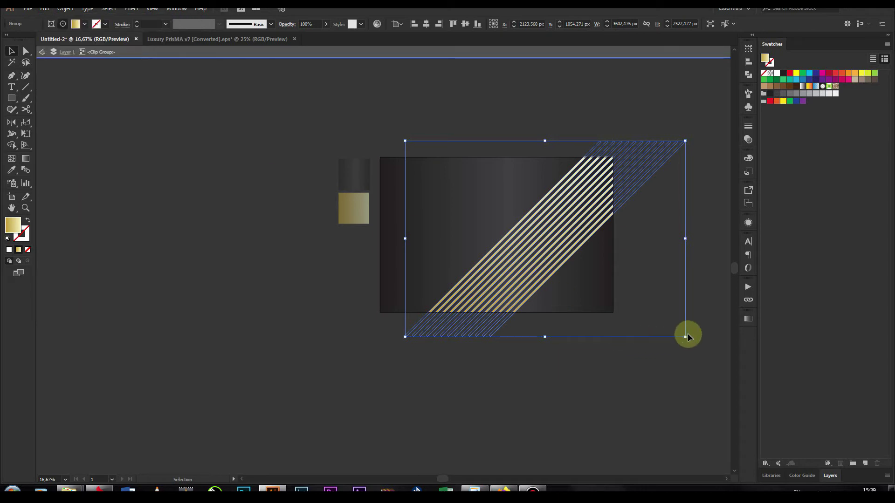
Flip the pasted bundle to the opposite diagonal and move it to cross the first.
mouse_move(688, 339)
mouse_down()
mouse_move(635, 364)
mouse_move(689, 340)
mouse_move(469, 372)
mouse_up()
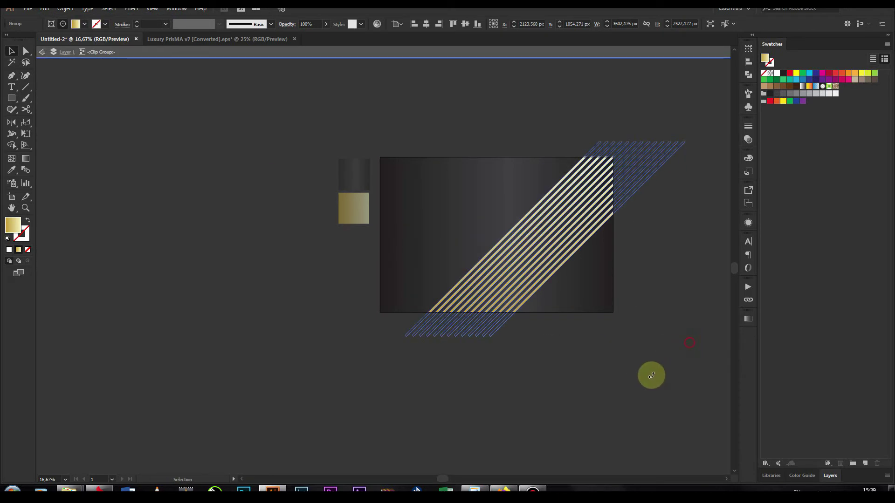
click(531, 404)
drag(586, 295, 577, 236)
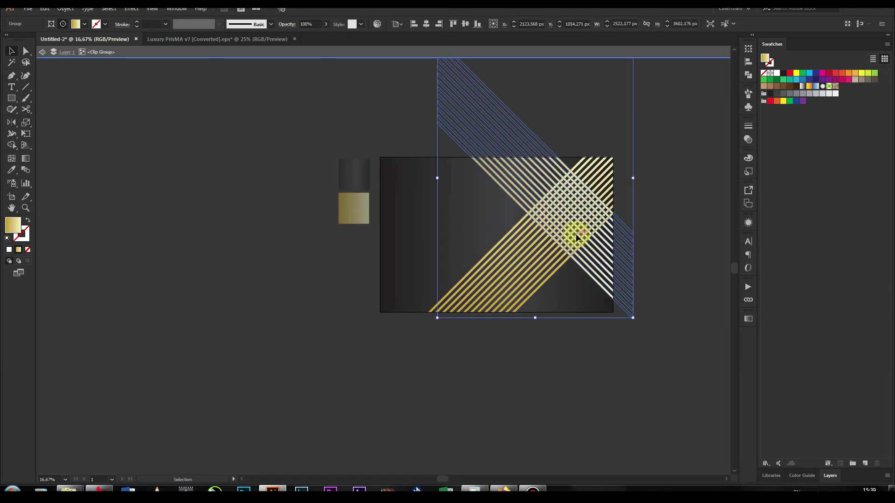
click(698, 219)
scroll(616, 238, up, 1)
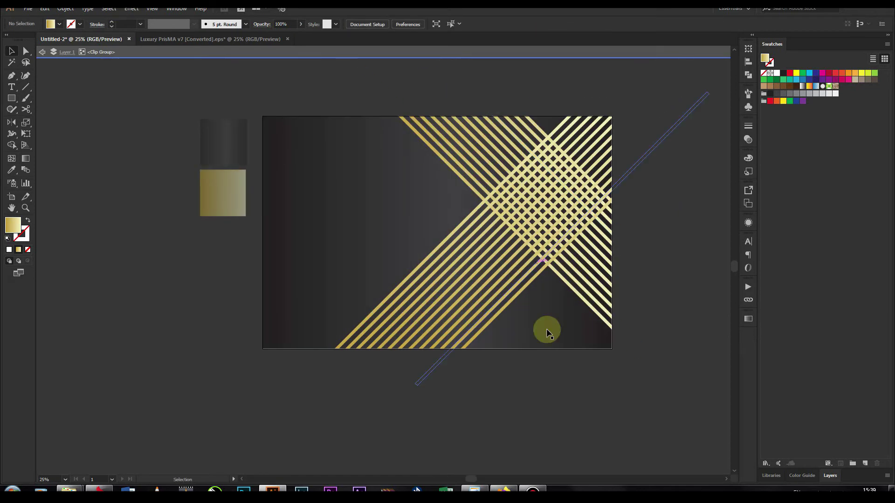
scroll(493, 406, up, 1)
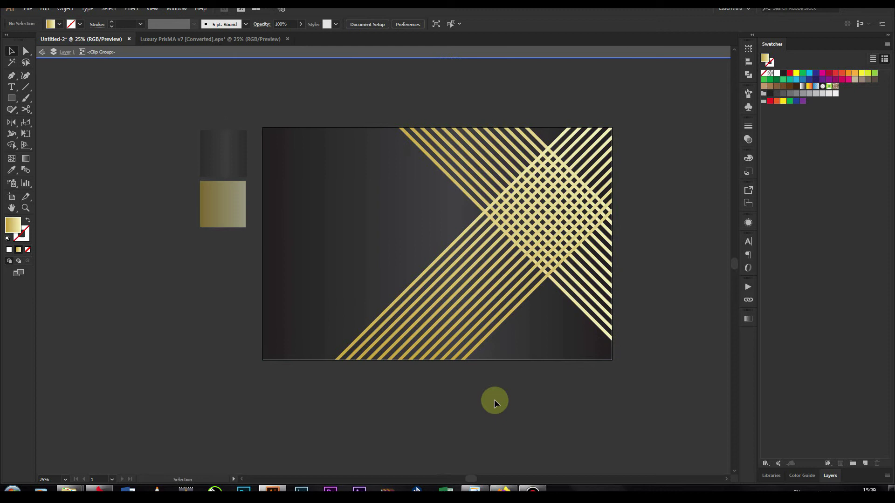
click(595, 278)
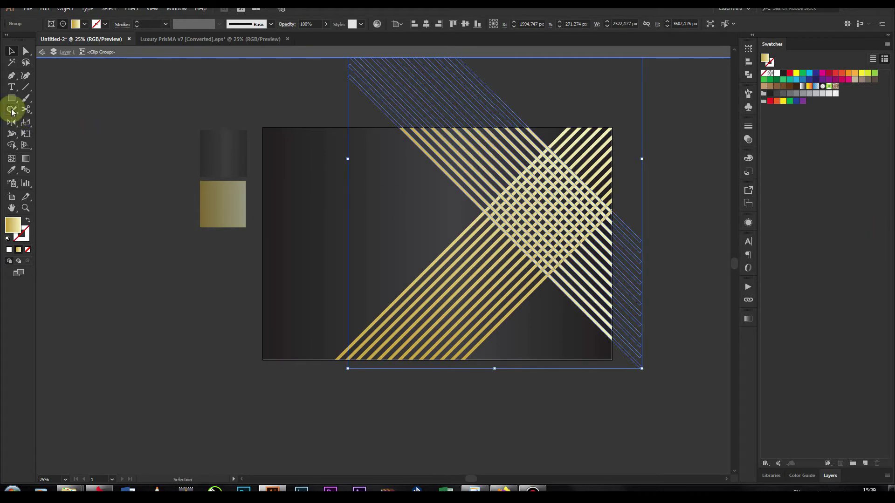
Draw a roughly 1147 px circle over the stripes' crossing point.
drag(12, 98, 39, 120)
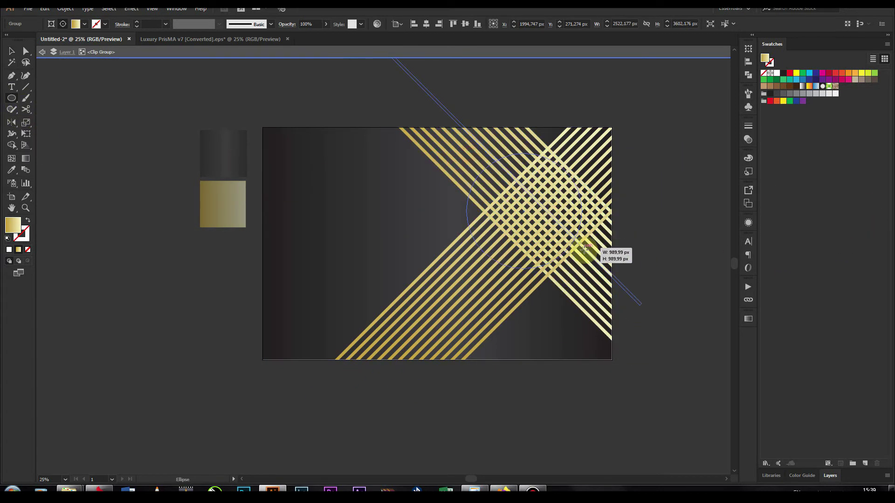
drag(467, 153, 600, 287)
key(v)
drag(542, 242, 549, 233)
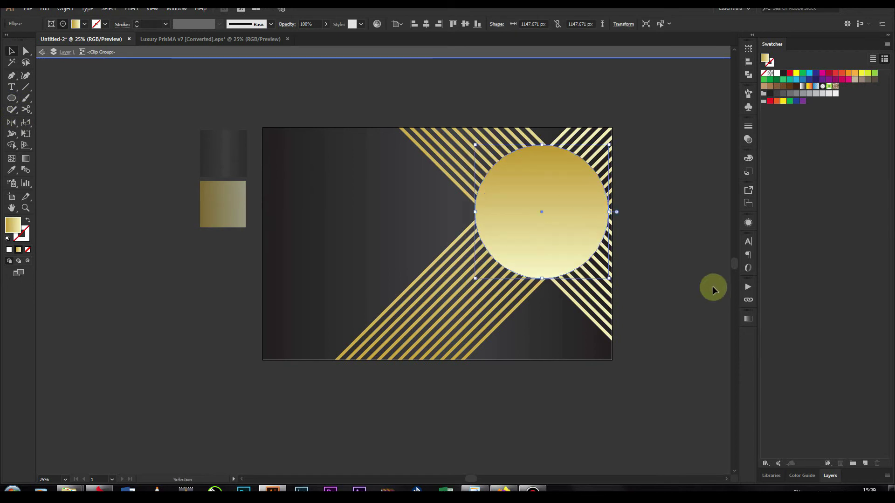
Fill the circle with the white-to-black gradient preset, set to radial.
click(748, 318)
click(651, 331)
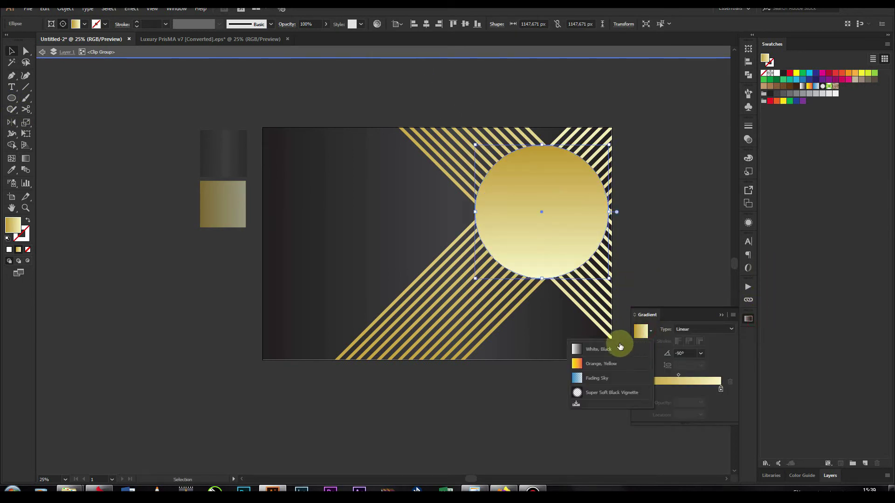
click(615, 348)
click(702, 332)
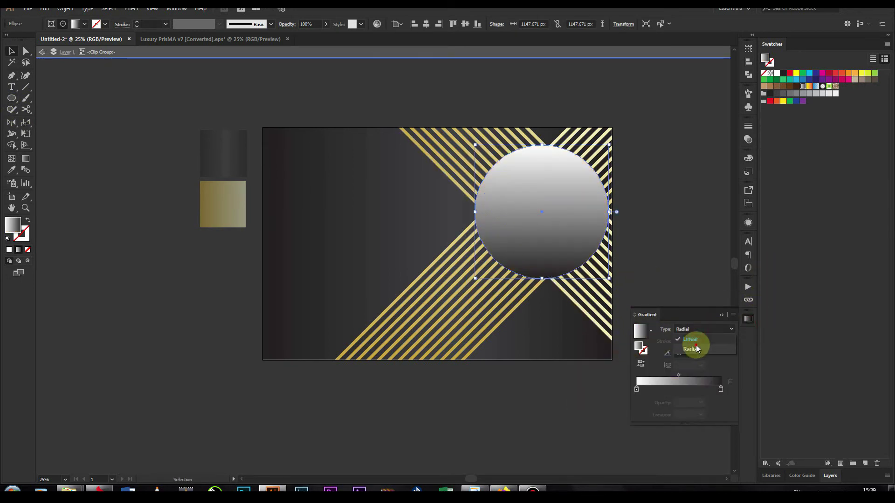
Reverse the circle's radial gradient so its centre is dark, and set its blend mode to Multiply.
click(640, 364)
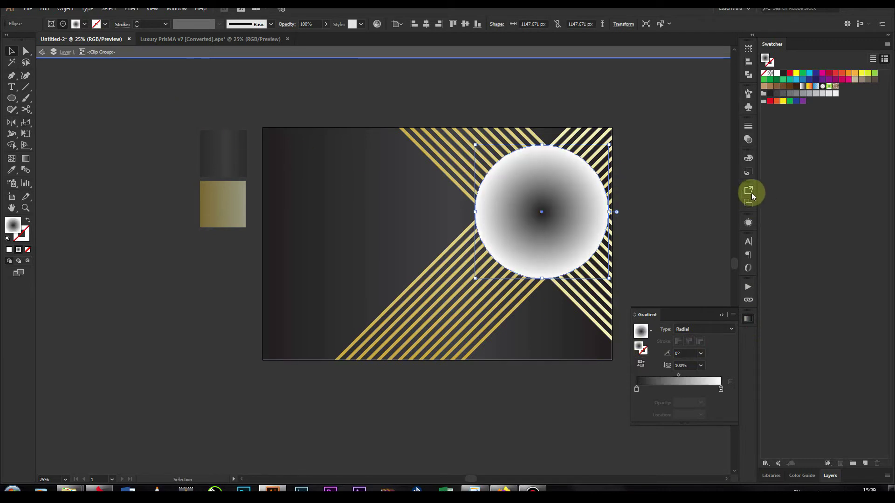
click(748, 140)
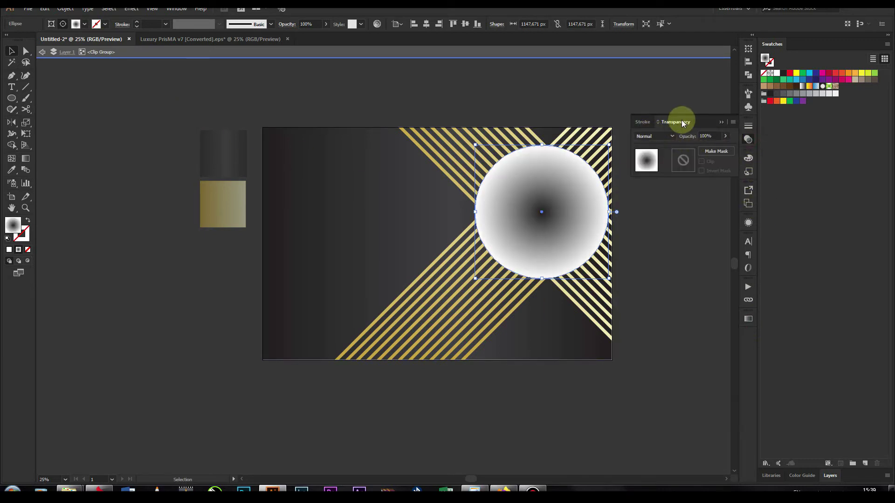
click(658, 139)
click(659, 165)
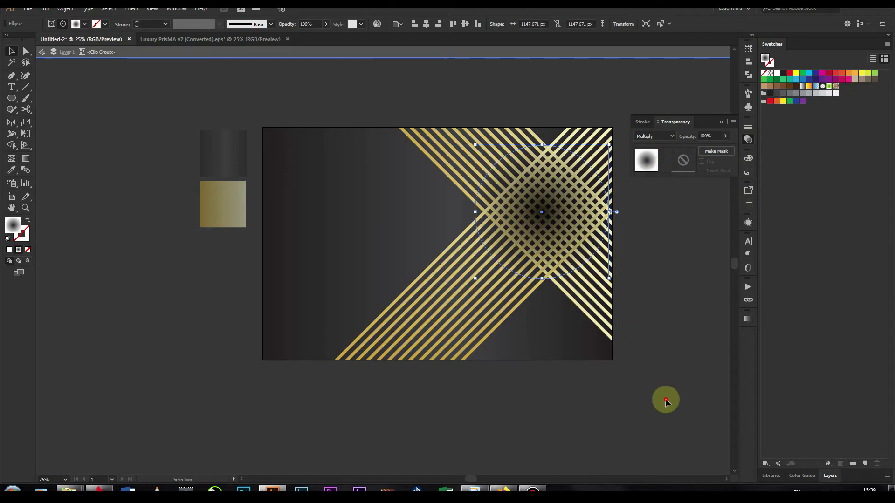
Send the circle backward so it sits behind the gold stripes.
right_click(551, 204)
mouse_move(578, 362)
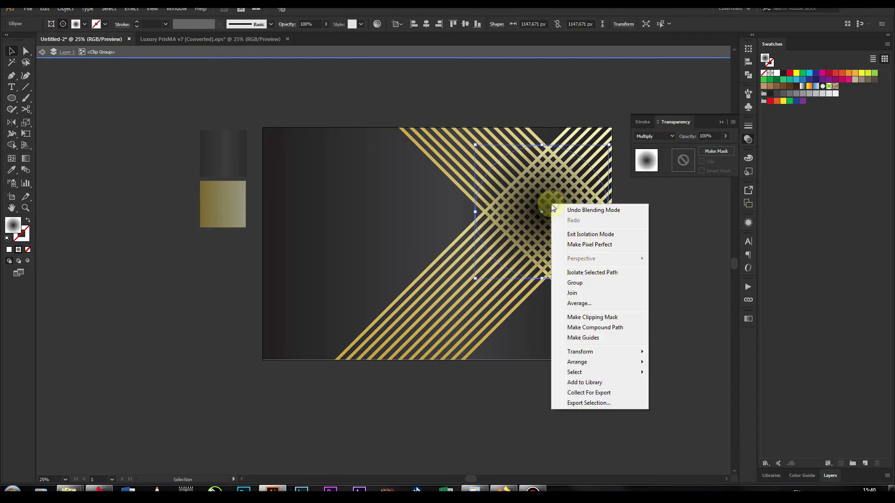
click(624, 364)
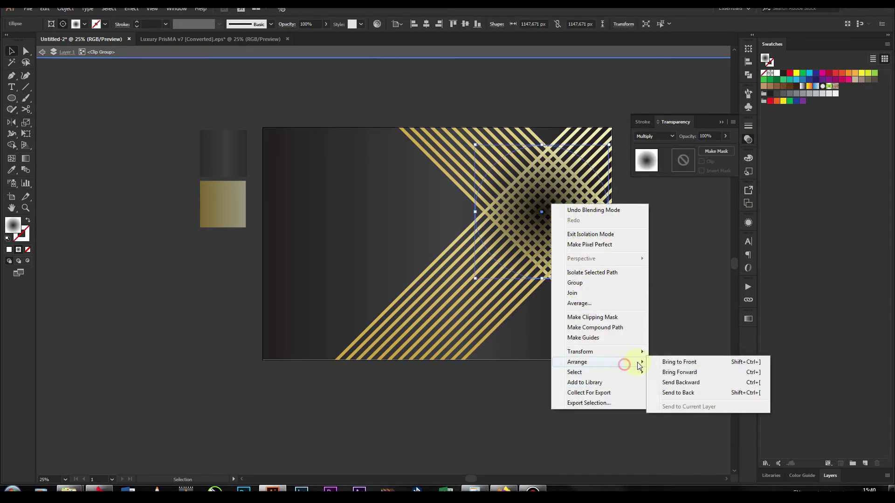
click(680, 383)
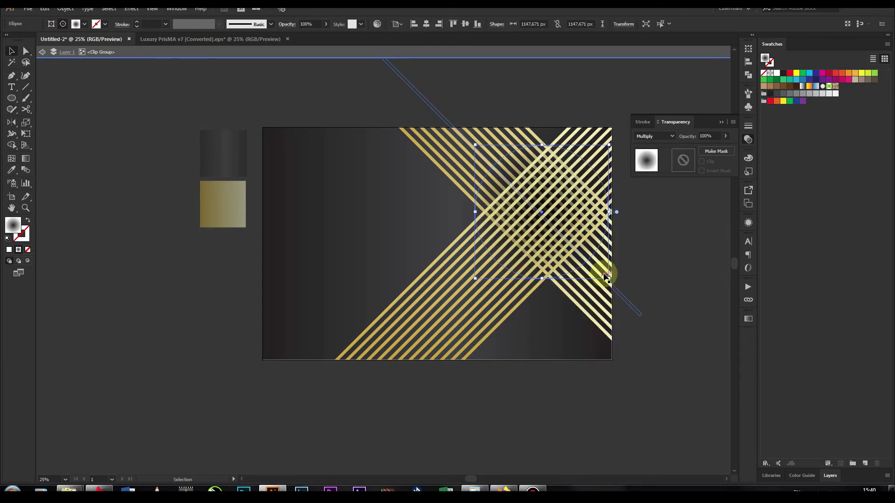
Enlarge the dark gradient circle around its centre and deselect it to judge the look.
drag(609, 279, 628, 298)
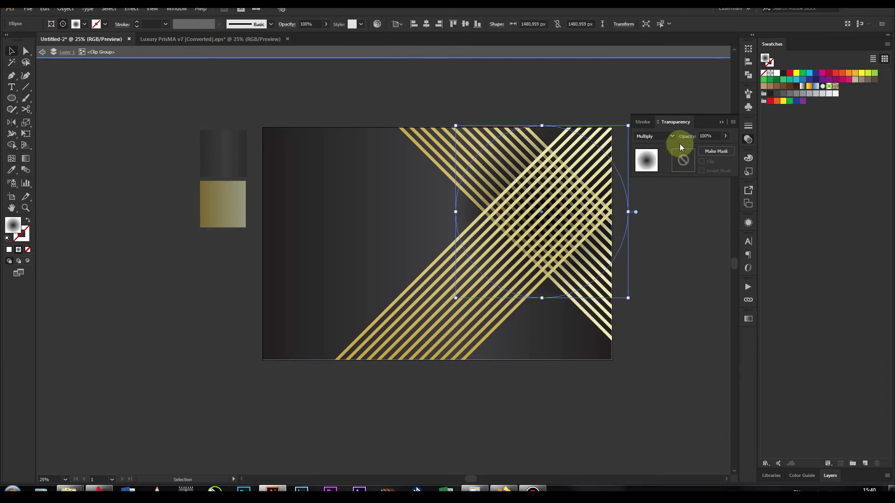
mouse_move(628, 297)
mouse_down()
mouse_move(663, 333)
mouse_move(631, 334)
mouse_move(651, 356)
mouse_up()
scroll(670, 333, down, 2)
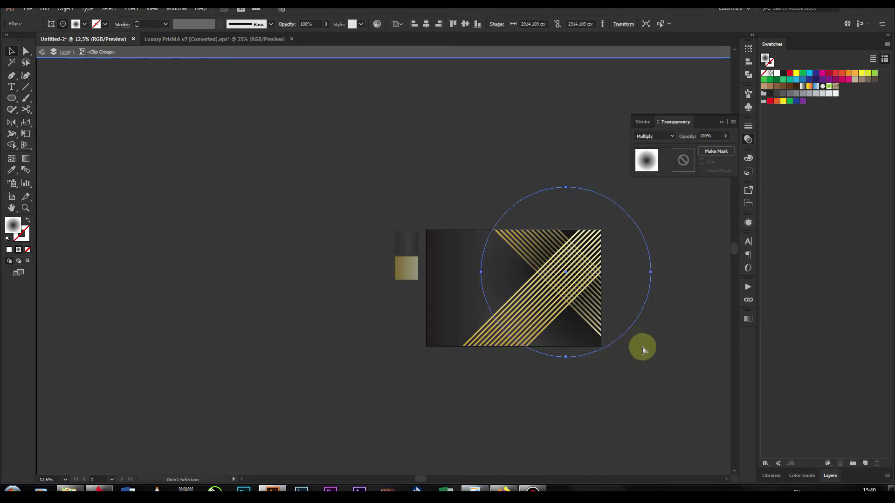
click(609, 396)
click(590, 317)
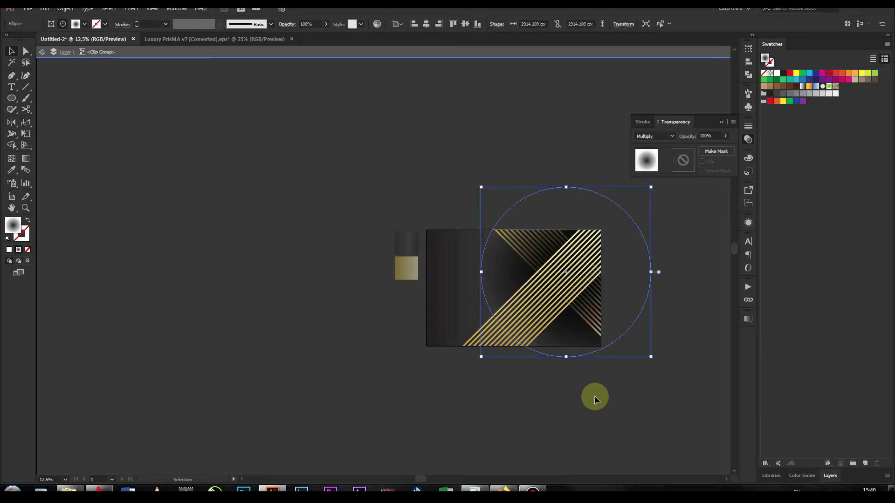
click(594, 394)
drag(595, 282, 571, 245)
Scale the circle to about 2574 px and position it over the right side's stripe crossing.
click(546, 272)
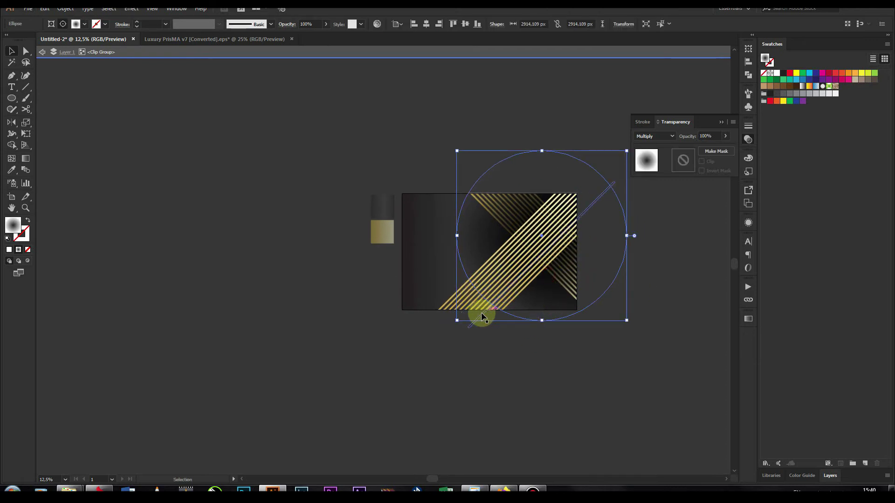
mouse_move(458, 320)
mouse_down()
mouse_move(427, 357)
mouse_move(512, 318)
mouse_move(456, 323)
mouse_move(438, 353)
mouse_up()
mouse_move(558, 233)
mouse_down()
mouse_move(594, 149)
mouse_move(566, 200)
mouse_up()
drag(667, 345, 626, 306)
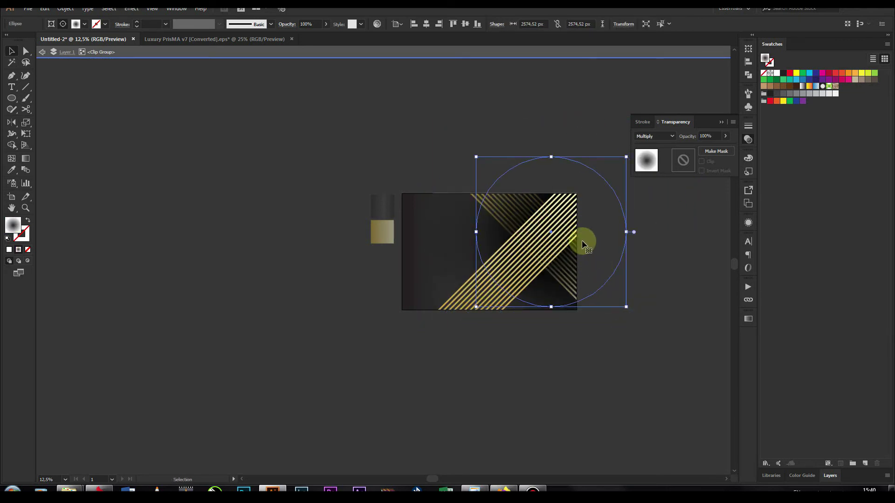
drag(583, 243, 569, 260)
key(a)
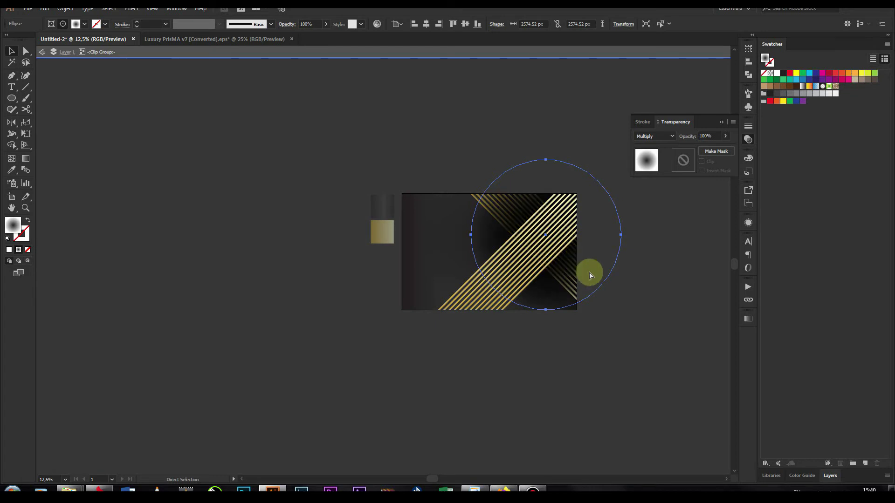
key(v)
drag(622, 310, 596, 286)
Redraw the front line bundle's gradient from pale at lower left to gold at upper right.
click(690, 380)
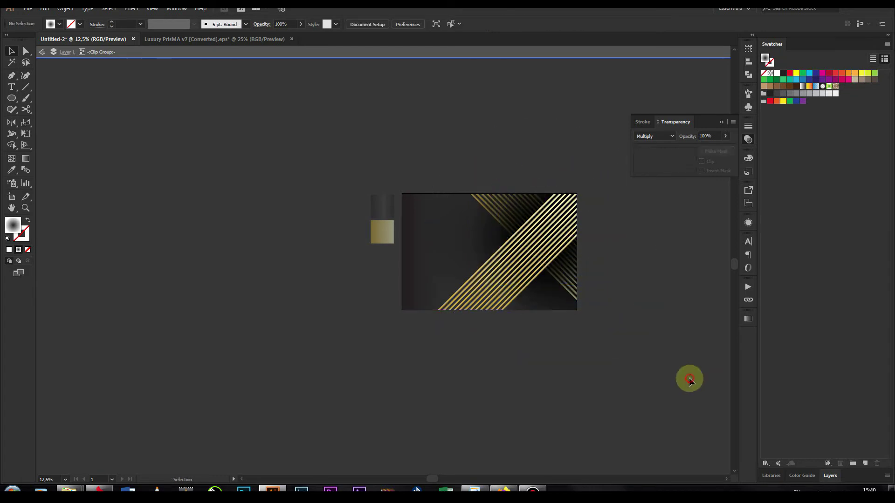
scroll(569, 285, up, 1)
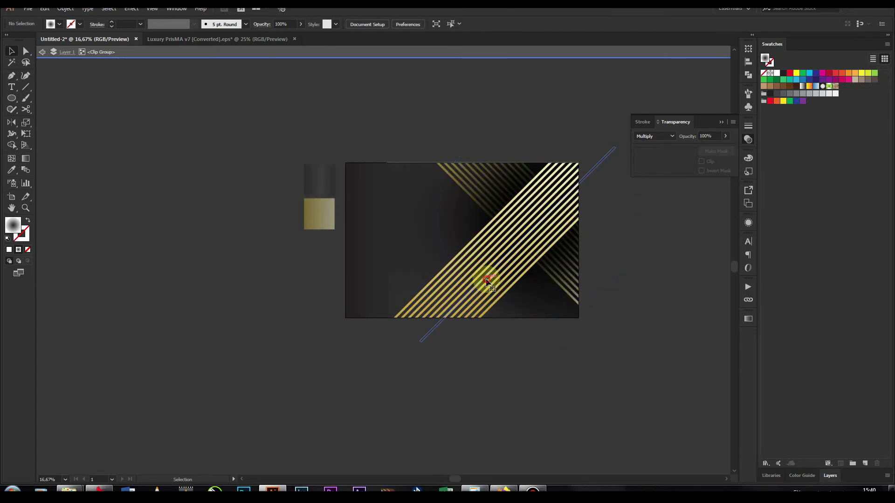
click(497, 275)
key(g)
drag(465, 283, 516, 374)
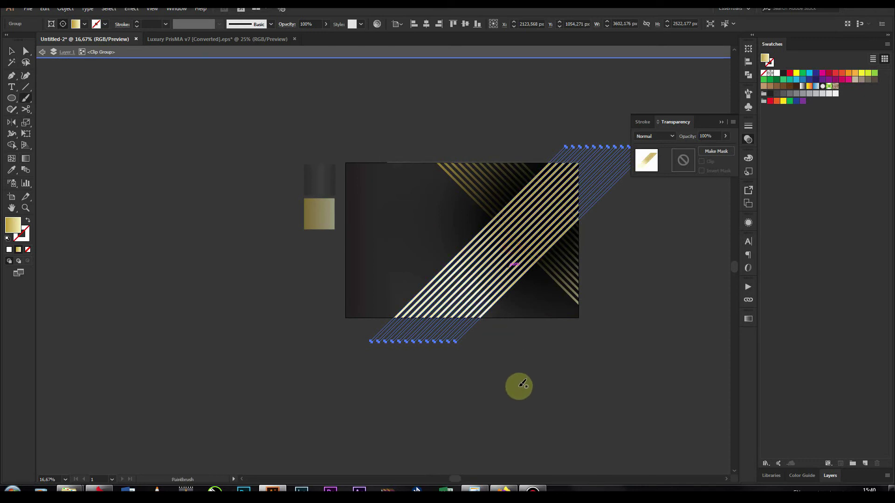
key(ctrl+shift+a)
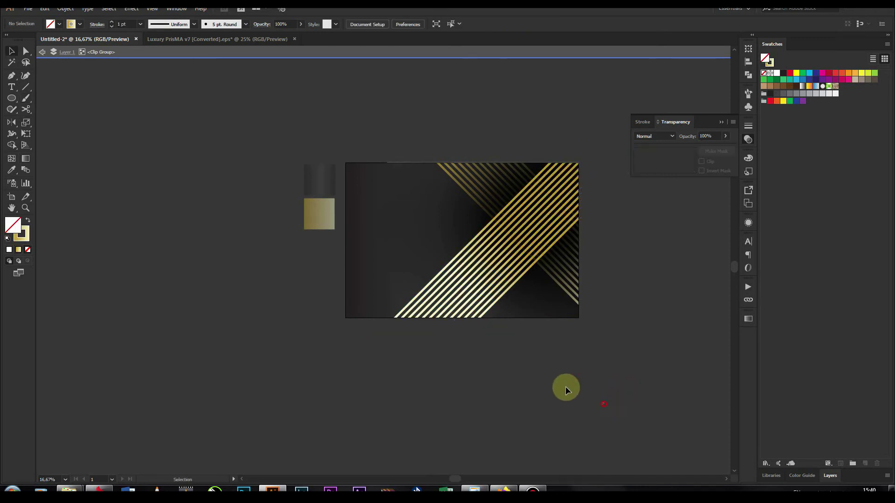
Check the large circle and the colour sample rectangles, then recentre the artwork in view.
click(566, 388)
click(522, 409)
drag(488, 379, 503, 398)
click(503, 396)
scroll(592, 216, up, 2)
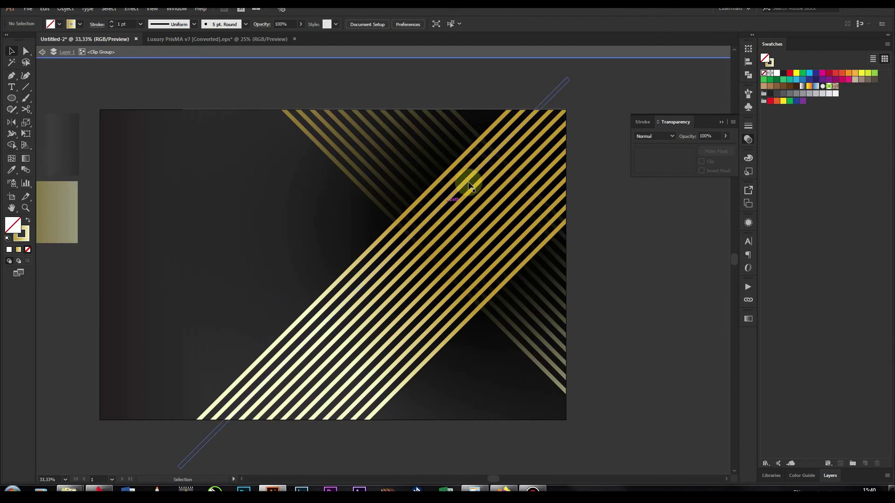
drag(400, 270, 600, 235)
scroll(358, 267, down, 3)
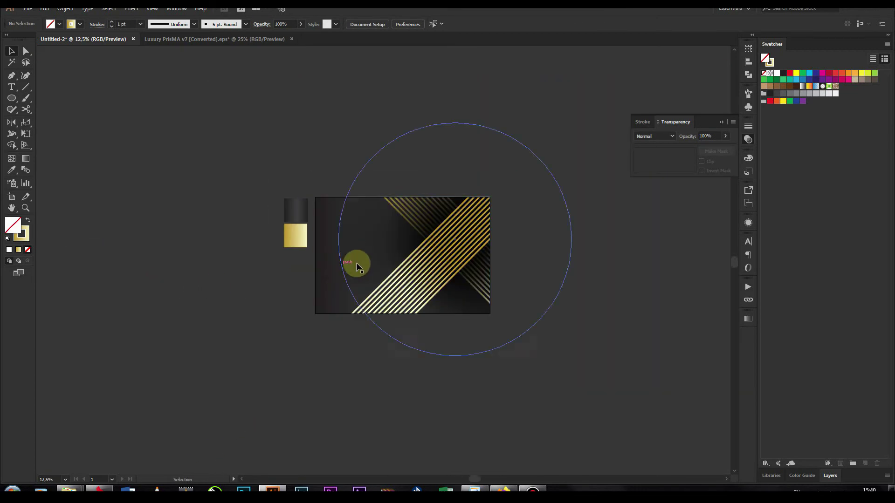
scroll(410, 323, up, 1)
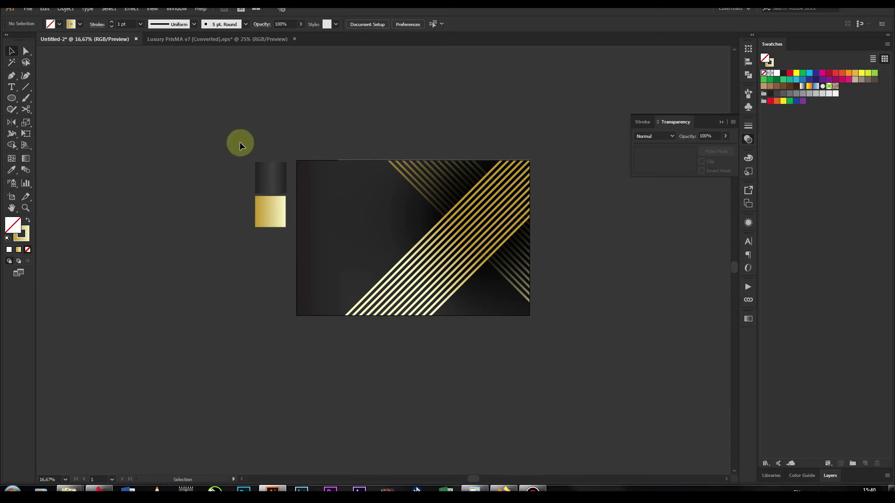
drag(240, 142, 272, 187)
click(302, 135)
scroll(320, 172, up, 1)
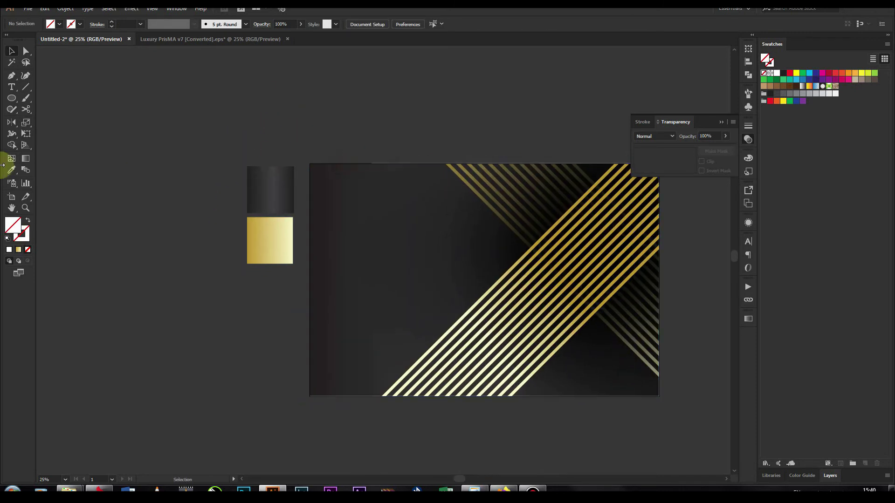
click(11, 88)
Place the ABSTRACT text on the left of the artboard and enlarge it to about 195 pt.
click(368, 241)
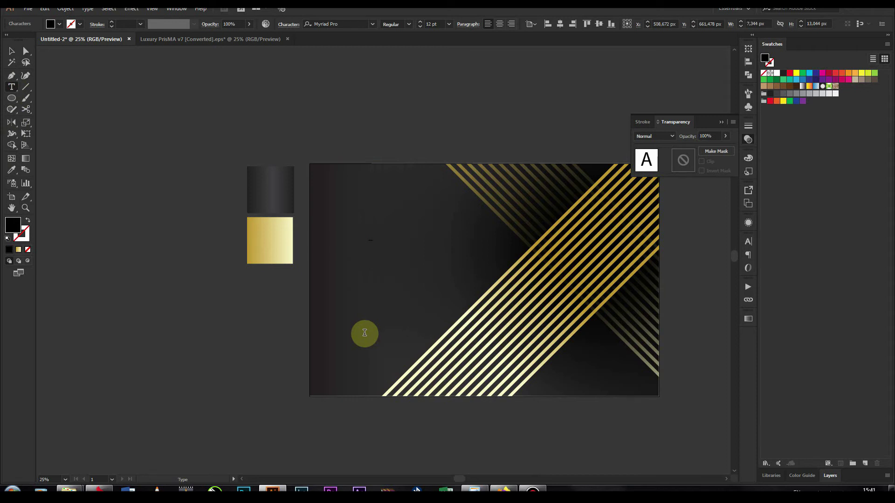
click(11, 50)
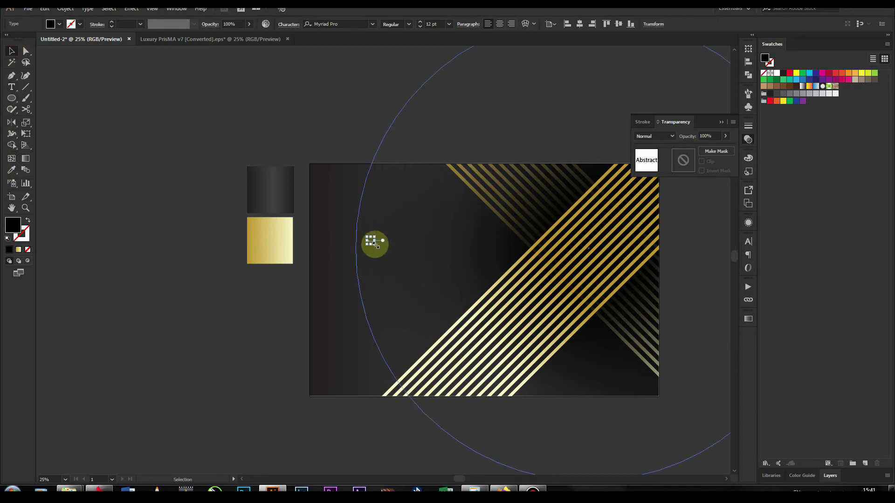
drag(374, 244, 444, 257)
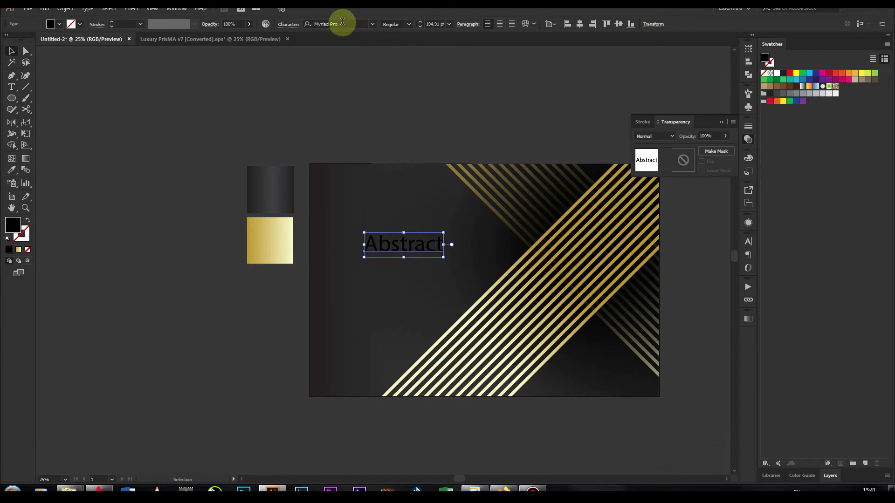
Set the title font to Universal Sans Personal Use and place the cursor after ABSTRACT.
text(uni sa)
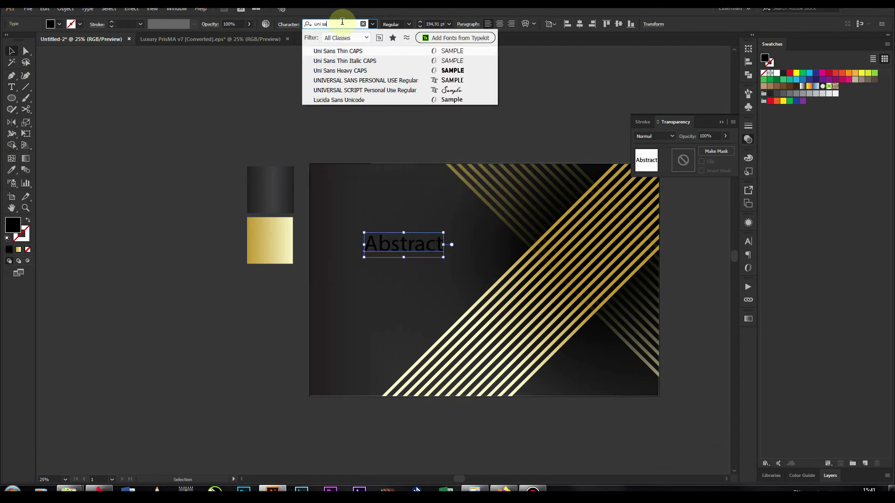
key(Down)
key(Down)
key(Down)
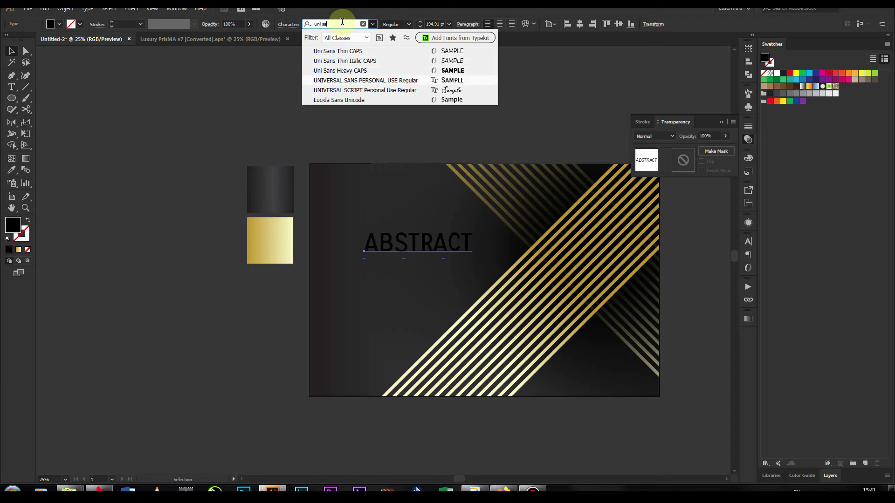
key(Return)
click(12, 87)
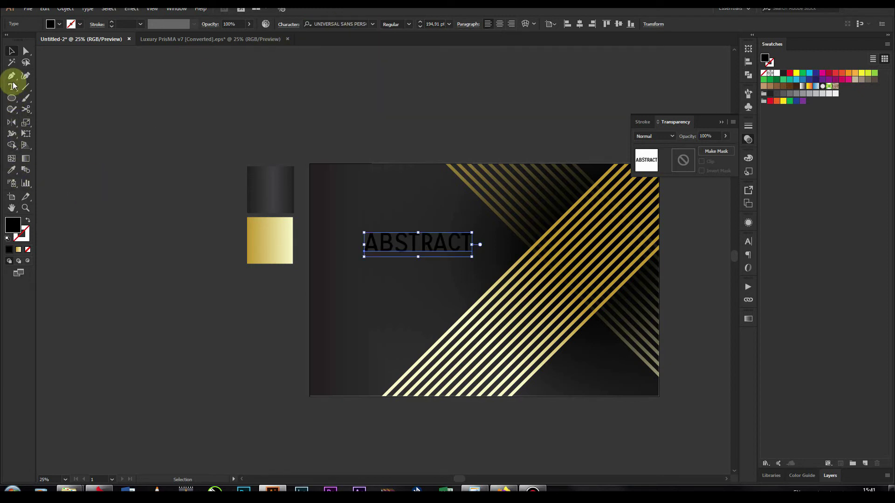
click(461, 244)
click(468, 244)
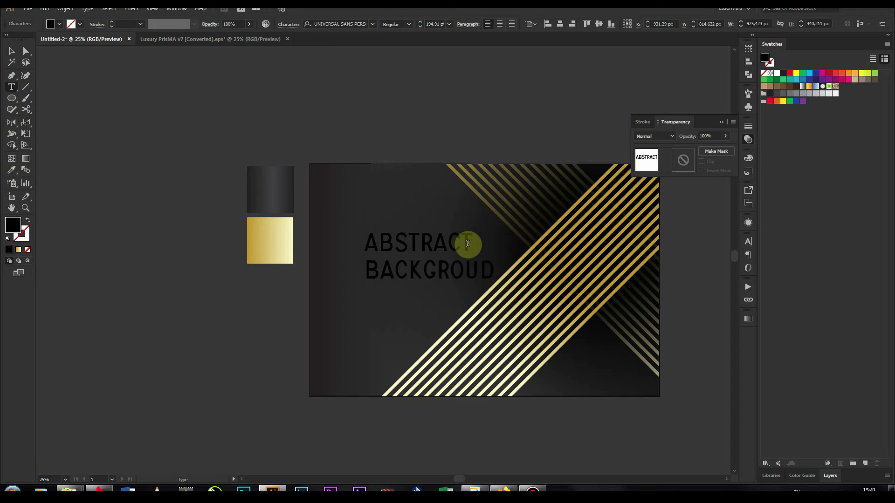
Centre-align both title lines and try fonts such as Vivaldi Italic and Vonique 43.
key(ctrl+a)
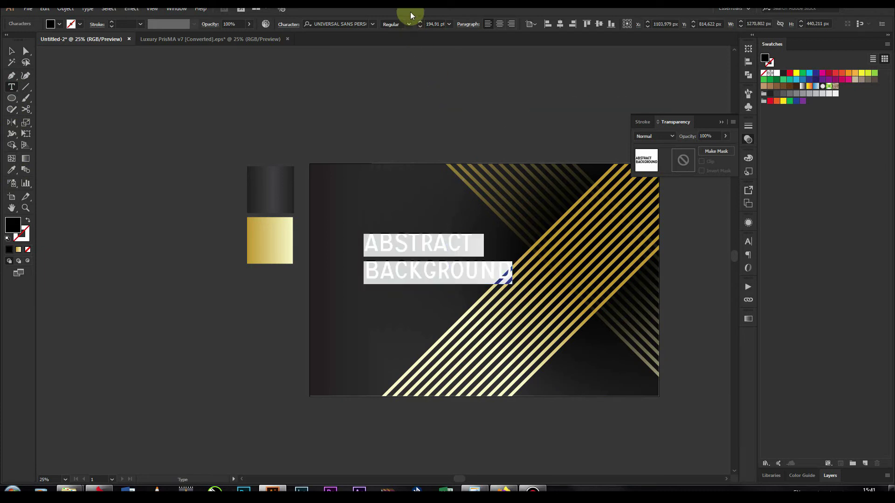
click(499, 24)
click(328, 24)
key(Down)
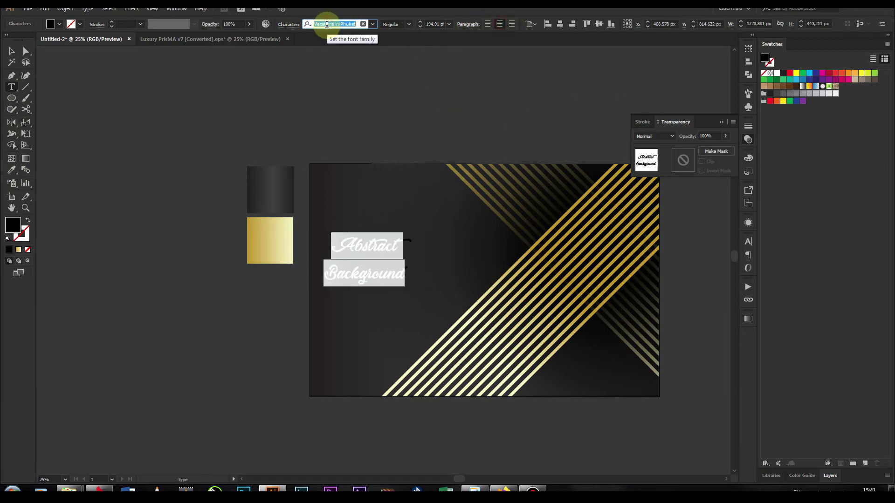
key(Down)
click(372, 24)
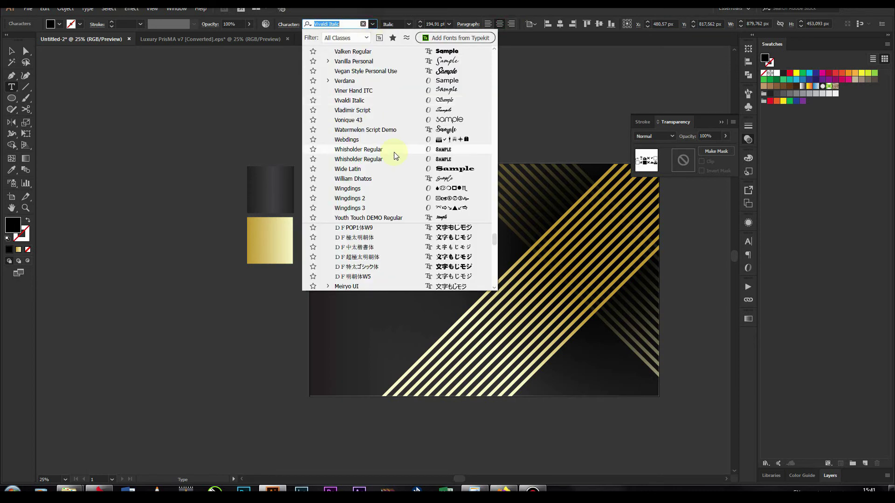
click(387, 120)
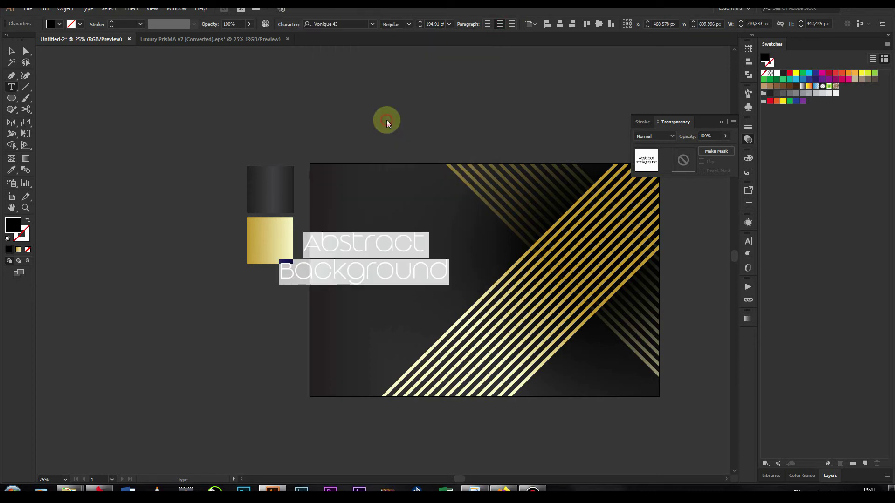
Move the title up and right and set it in Ageo Personal Use Light.
click(12, 51)
drag(358, 259, 378, 244)
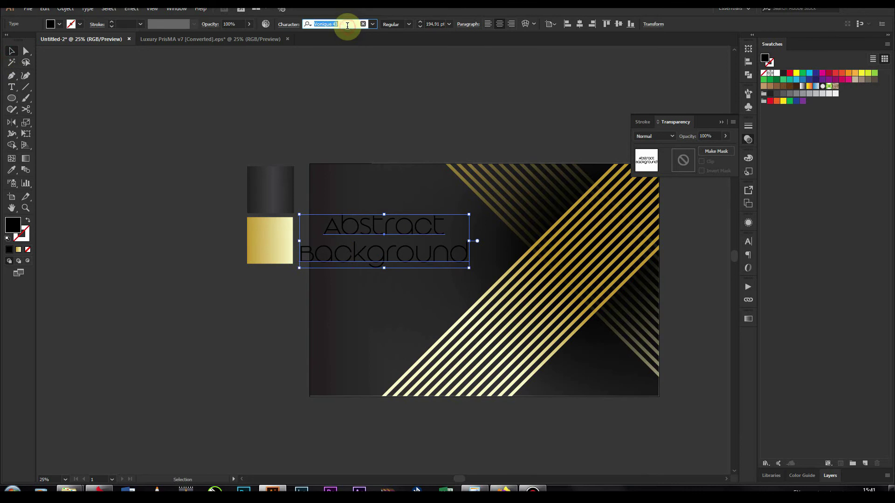
text(Ageo)
key(Return)
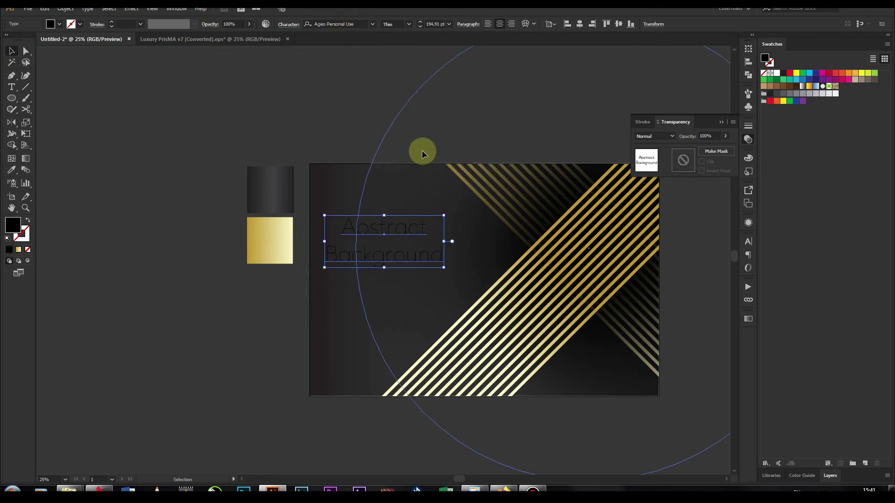
click(410, 24)
click(408, 48)
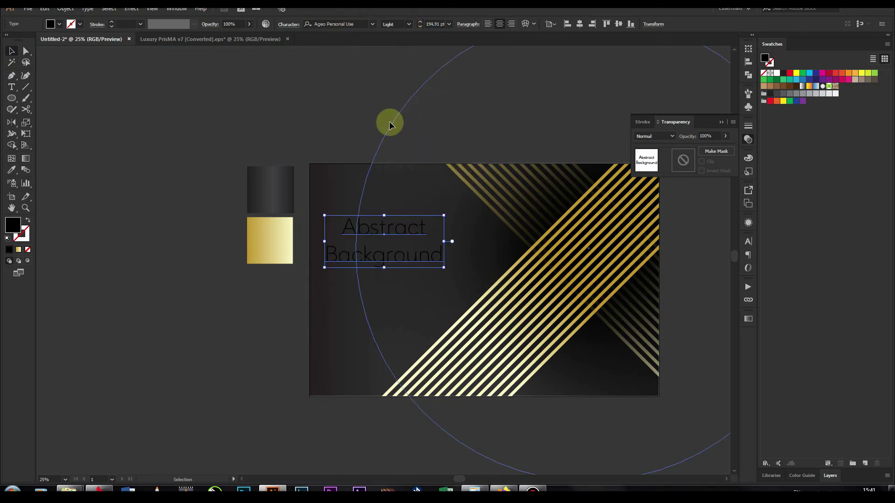
Turn on All Caps so the title reads ABSTRACT BACKGROUND.
click(288, 24)
click(210, 129)
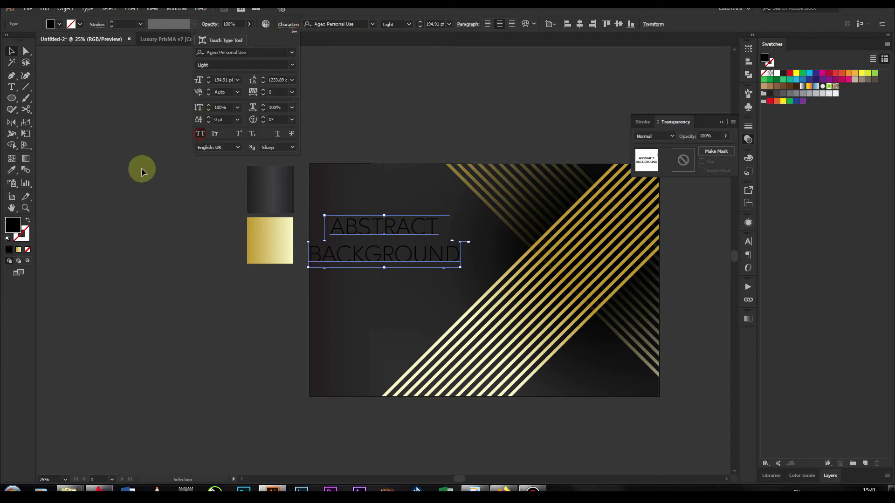
click(141, 168)
Convert the title text to outlines and fill it white.
right_click(417, 243)
click(454, 305)
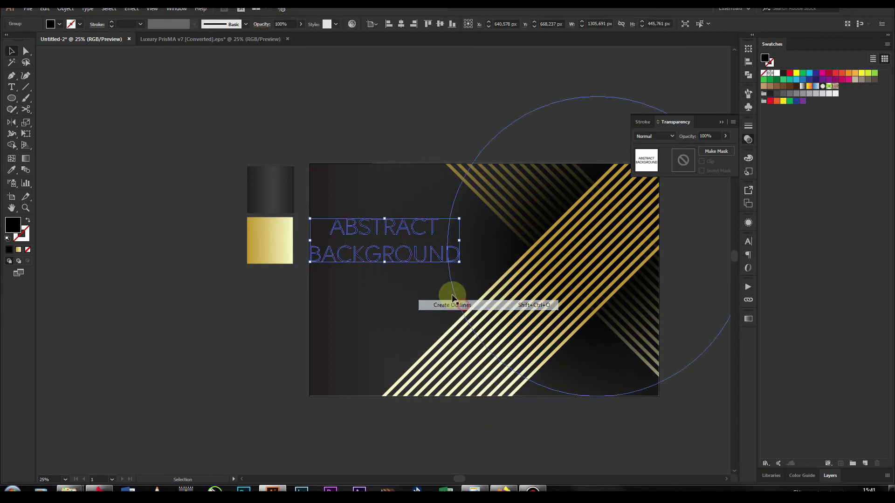
double_click(17, 228)
click(513, 169)
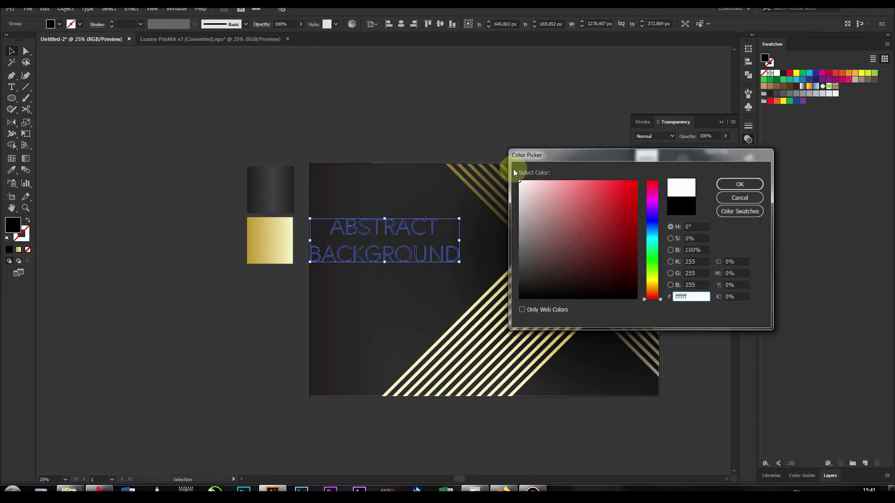
key(Return)
Shrink the white title slightly and move it into the upper-left of the background.
click(403, 231)
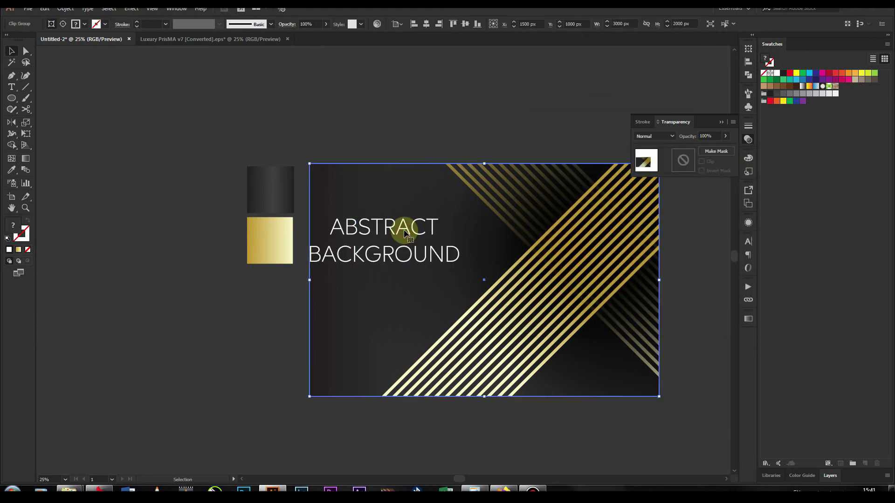
double_click(415, 229)
double_click(451, 116)
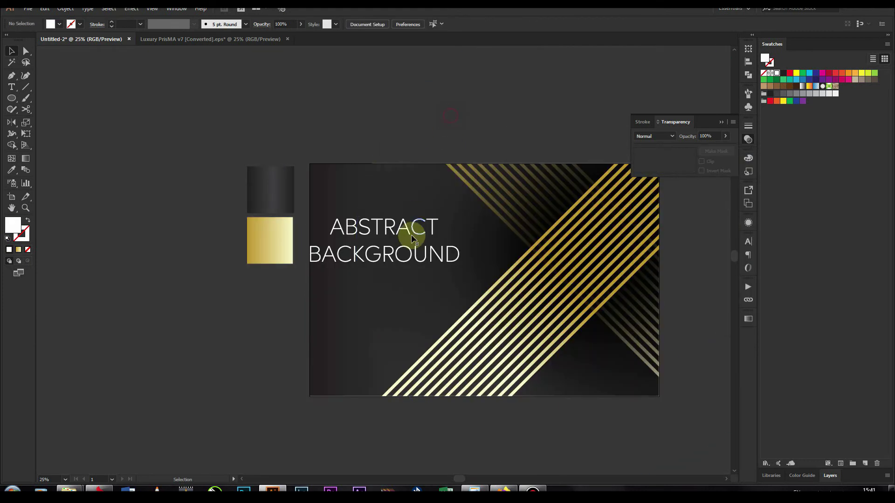
drag(418, 233, 442, 228)
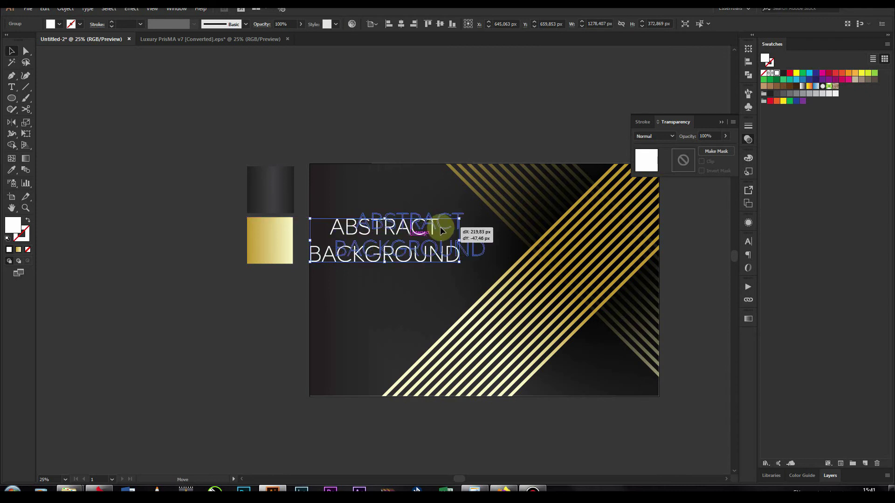
drag(486, 258, 473, 255)
click(459, 160)
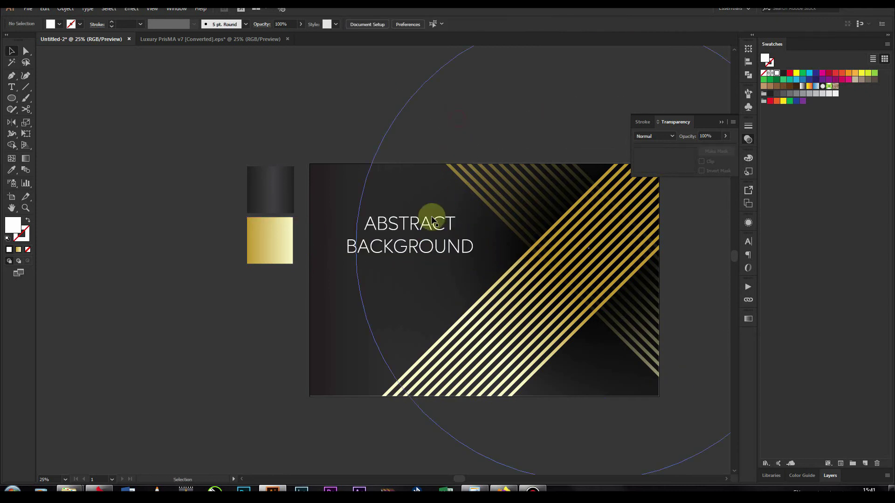
drag(404, 227, 393, 205)
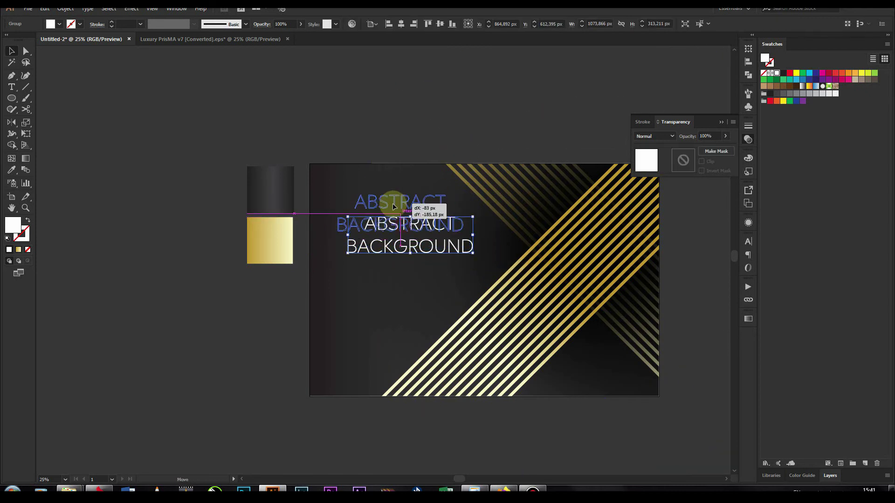
Pan and zoom out to review the finished gold-striped design.
key(ctrl+shift+o)
drag(562, 278, 495, 230)
scroll(590, 418, down, 1)
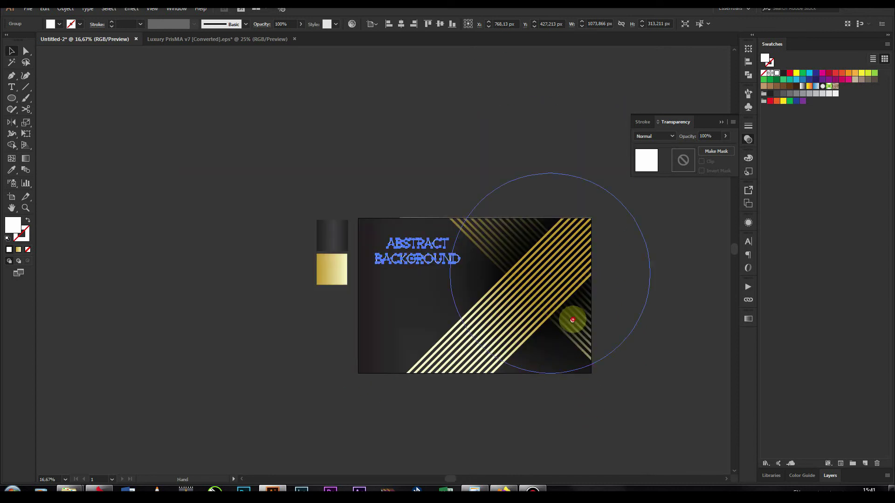
click(653, 357)
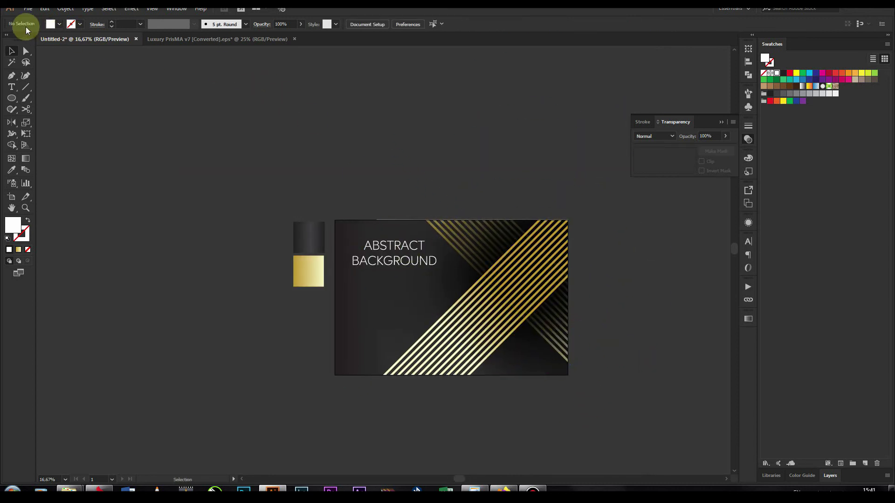
click(29, 9)
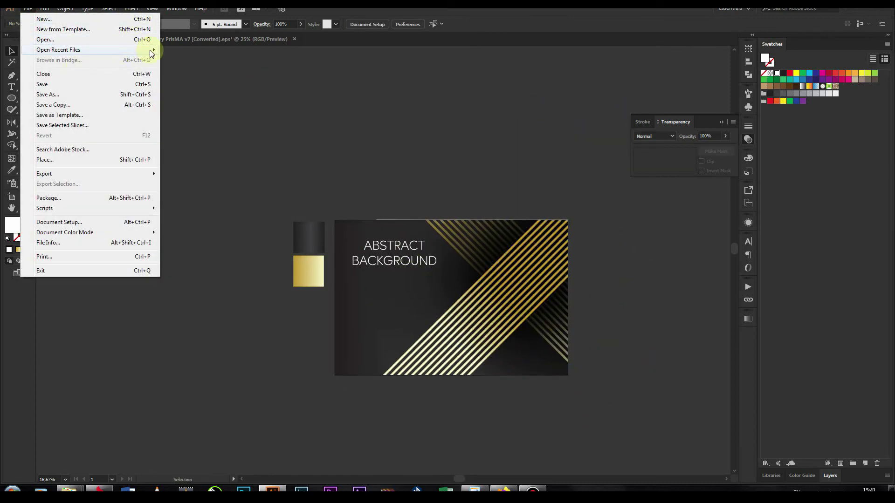
Open Background B20.eps from the 9-10-2021 folder in Explorer.
key(alt+Tab)
key(alt+Tab)
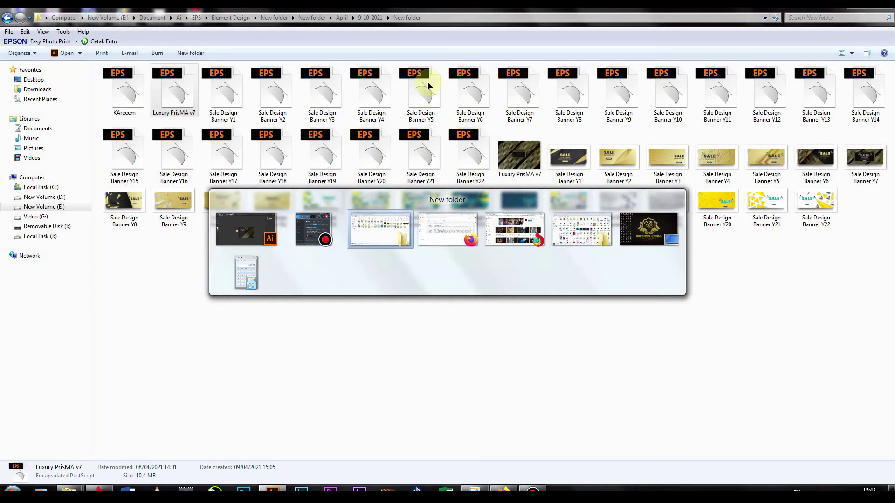
key(BackSpace)
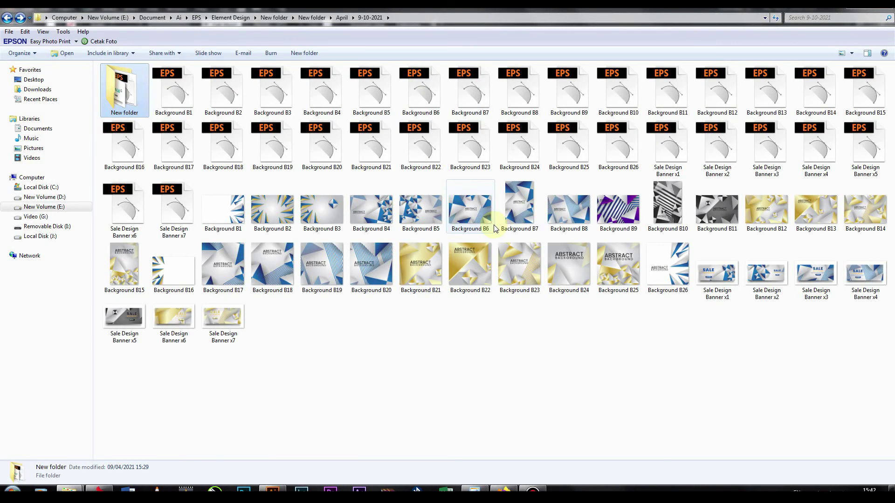
double_click(327, 168)
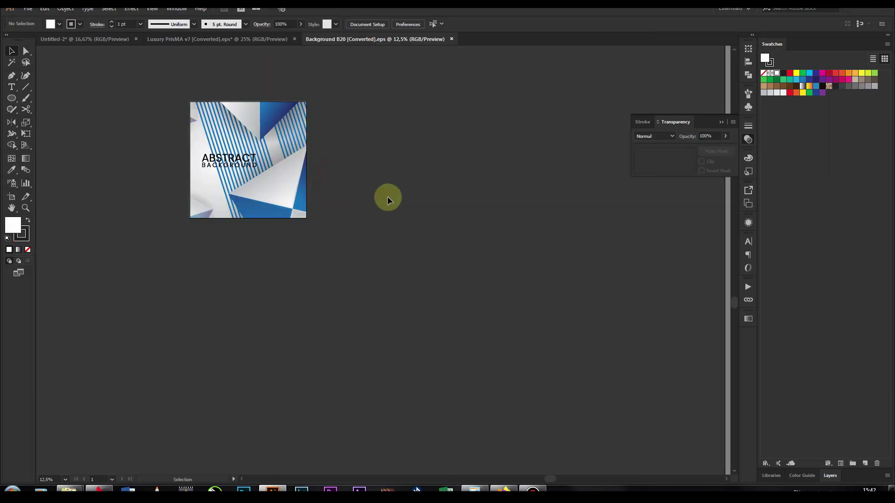
Draw a rectangle filled with Background B20's blue gradient, then close B20 without saving.
key(m)
drag(346, 350, 261, 289)
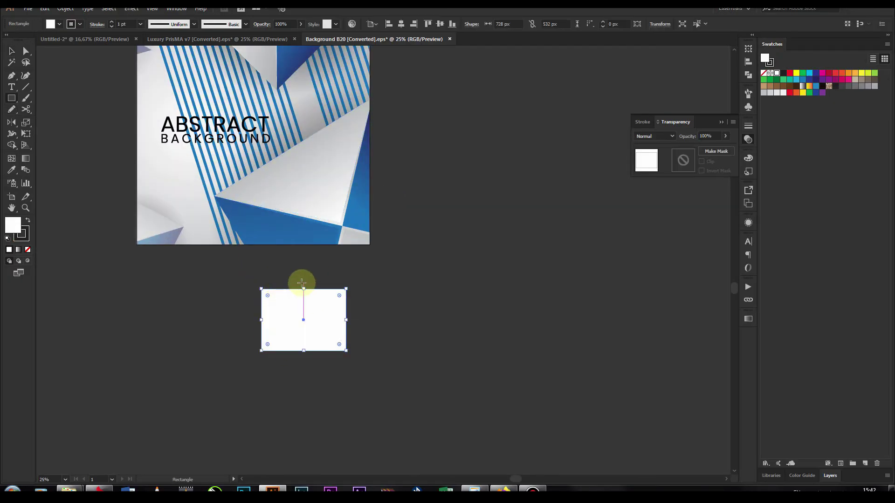
key(u)
click(429, 322)
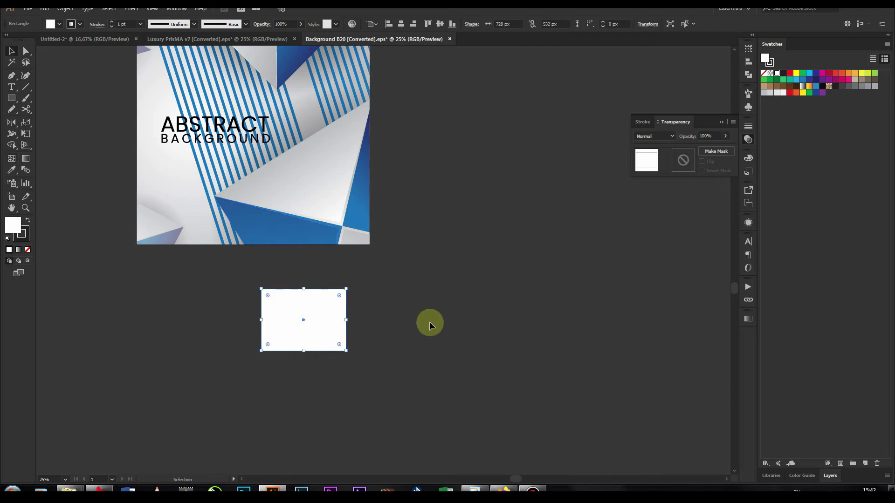
key(i)
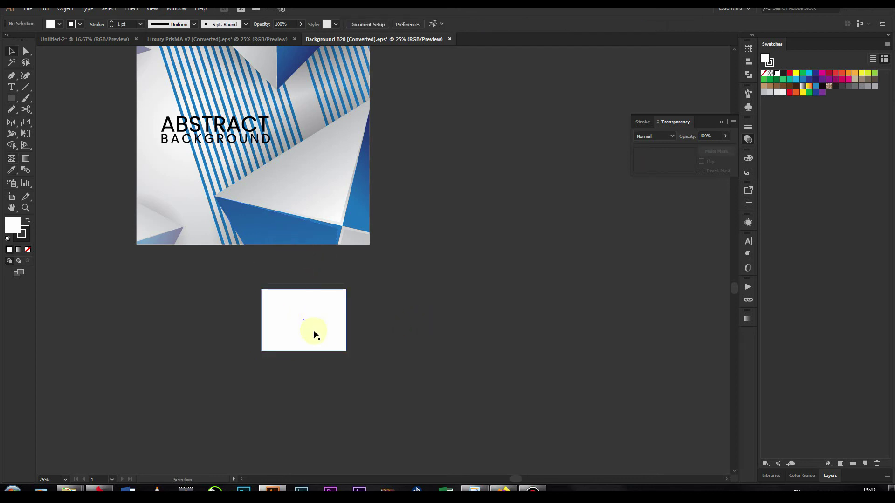
click(313, 330)
click(279, 235)
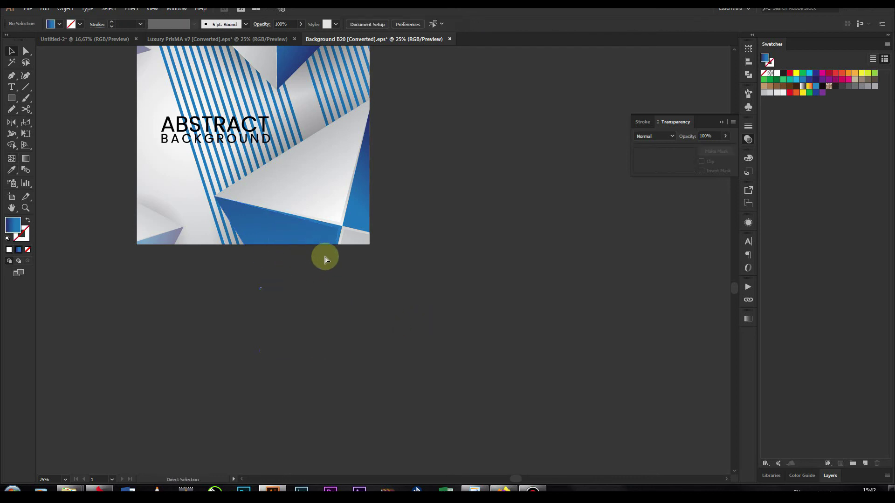
key(ctrl+w)
click(495, 257)
Paste the blue rectangle beside the artboard and apply its gradient to all gold lines.
key(ctrl+v)
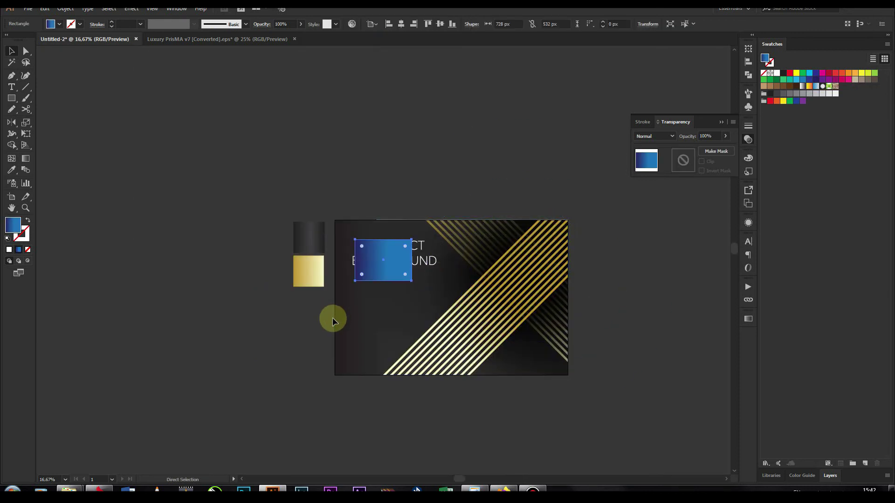
mouse_move(385, 264)
mouse_down()
mouse_move(387, 187)
mouse_move(338, 186)
mouse_move(334, 196)
mouse_move(329, 188)
mouse_up()
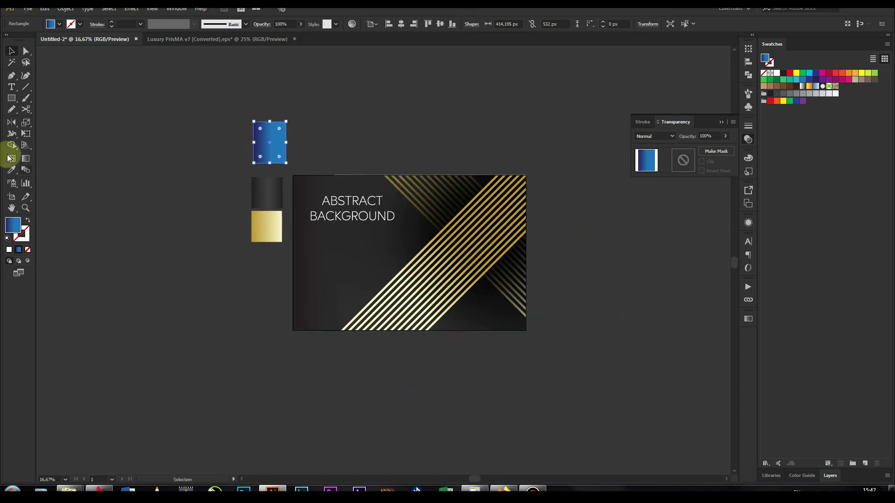
click(11, 62)
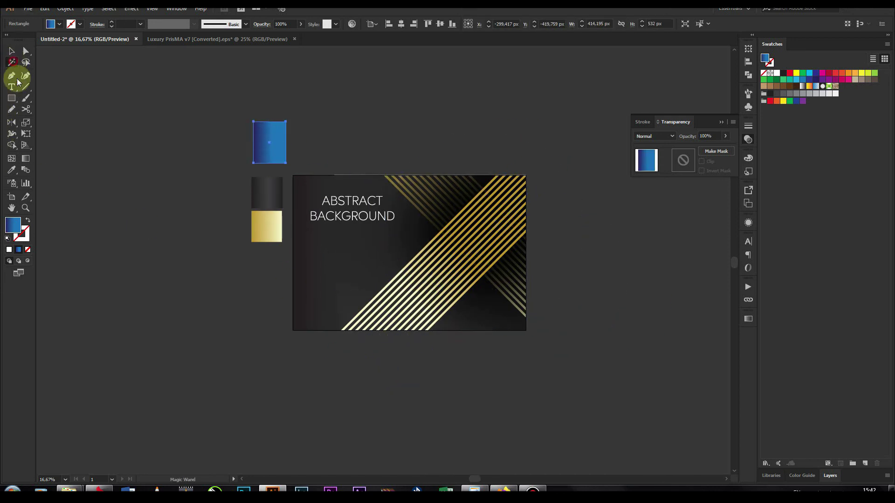
click(419, 301)
key(i)
click(269, 142)
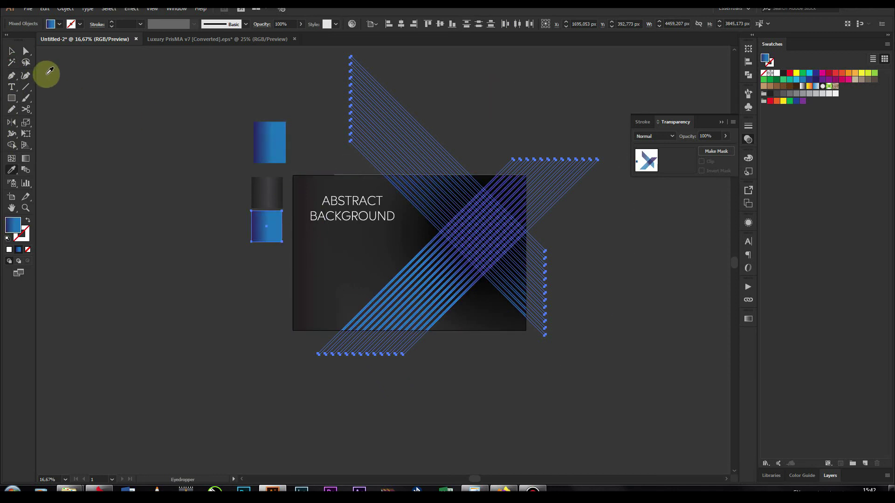
click(90, 158)
click(511, 419)
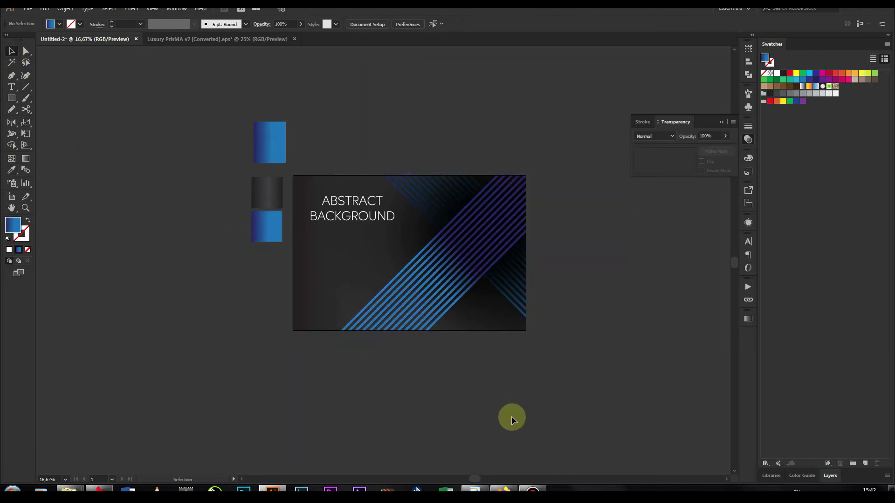
Inside the clip group, run the lines' gradient purple at bottom-left to blue at top-right.
click(503, 259)
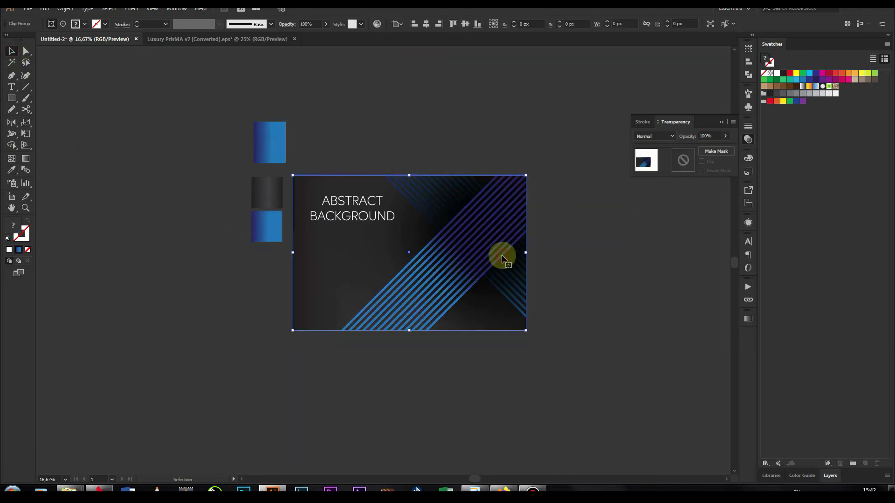
double_click(503, 258)
click(515, 265)
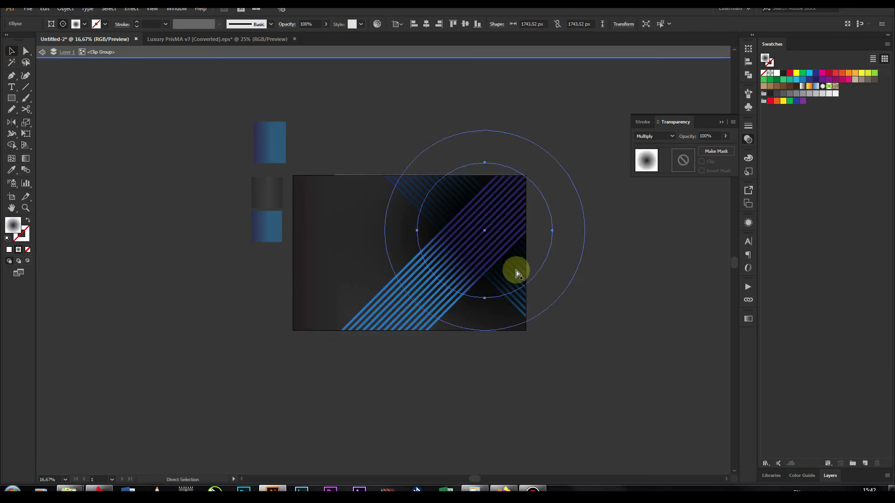
click(390, 327)
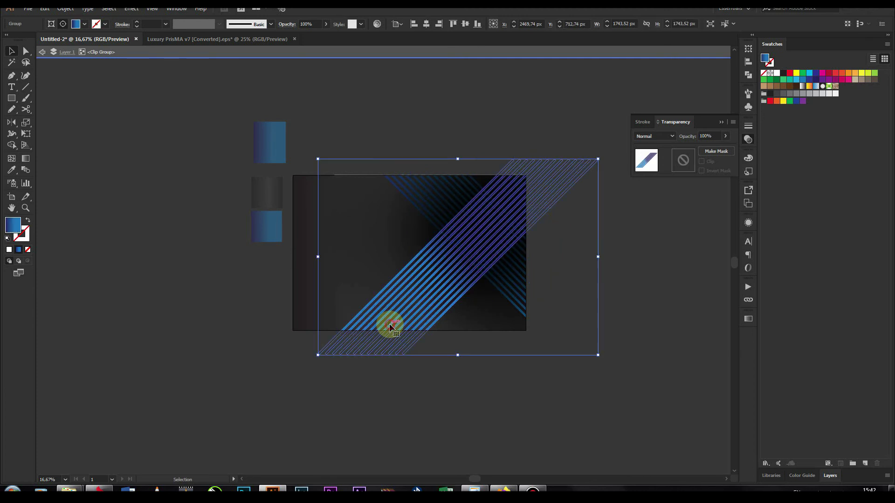
key(g)
drag(407, 316, 579, 126)
key(v)
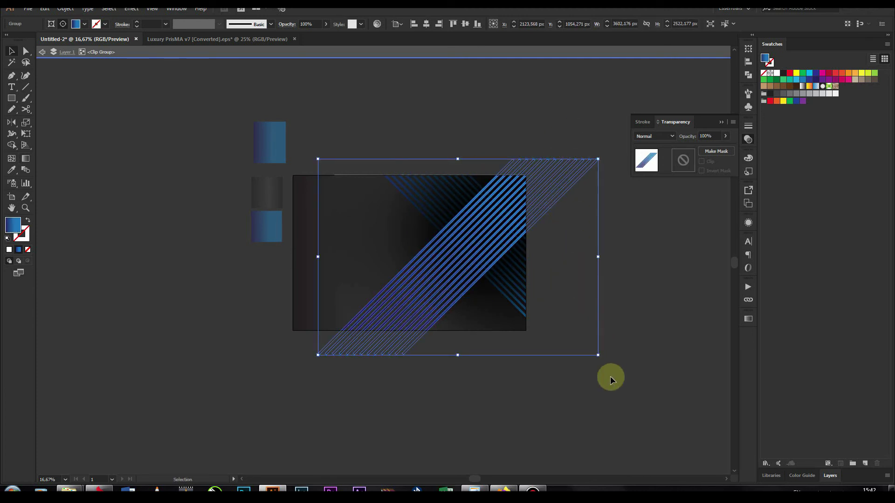
click(611, 377)
double_click(611, 376)
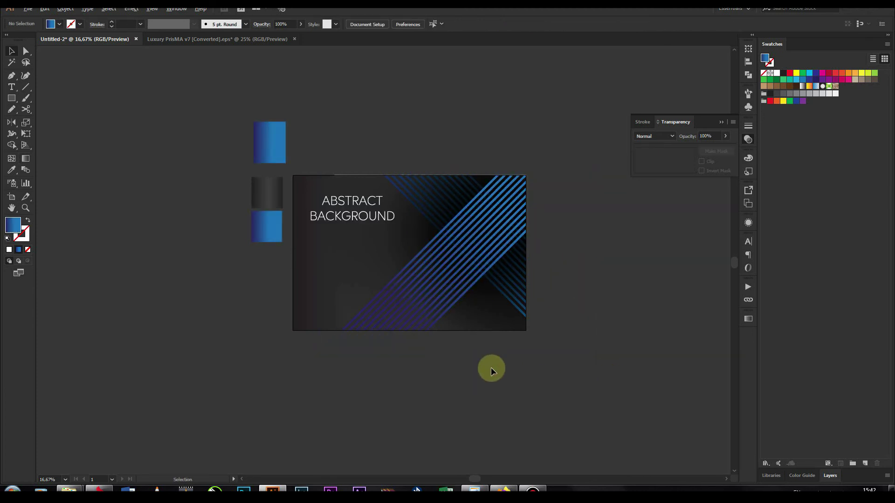
Paste a blue gradient rectangle above the swatches and narrow it to swatch width.
key(ctrl+v)
mouse_move(386, 265)
mouse_down()
mouse_move(385, 175)
mouse_move(328, 187)
mouse_up()
drag(466, 316, 424, 270)
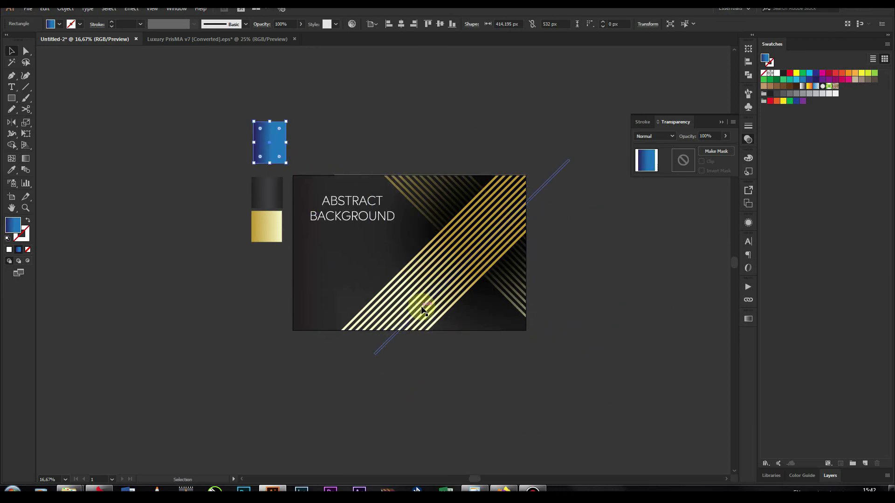
Apply the blue rectangle's gradient to all gold lines and the gold sample swatch.
click(14, 64)
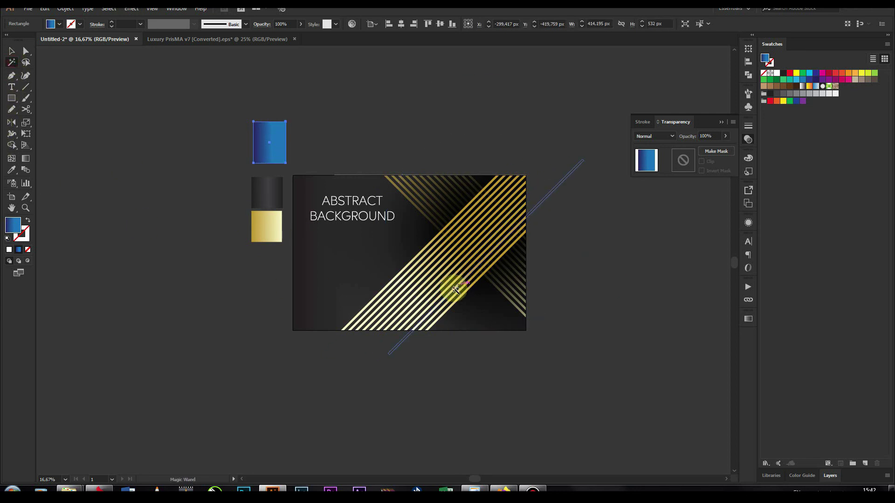
click(417, 297)
key(i)
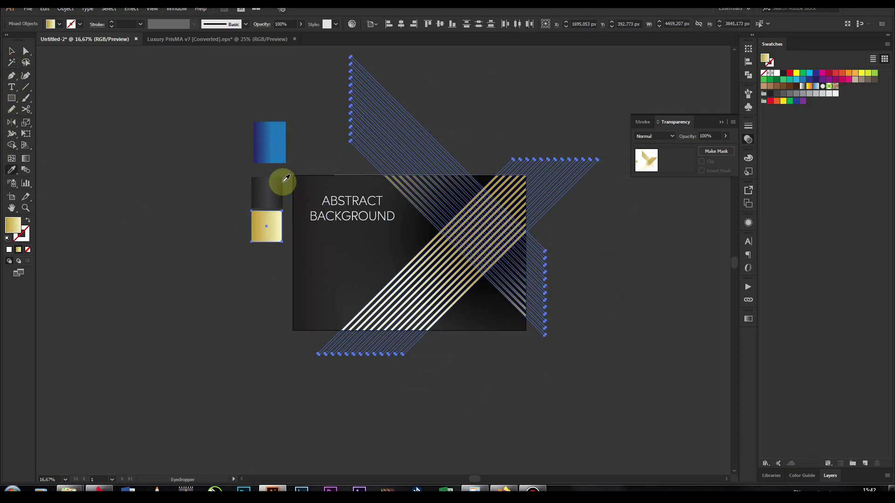
click(270, 144)
click(11, 51)
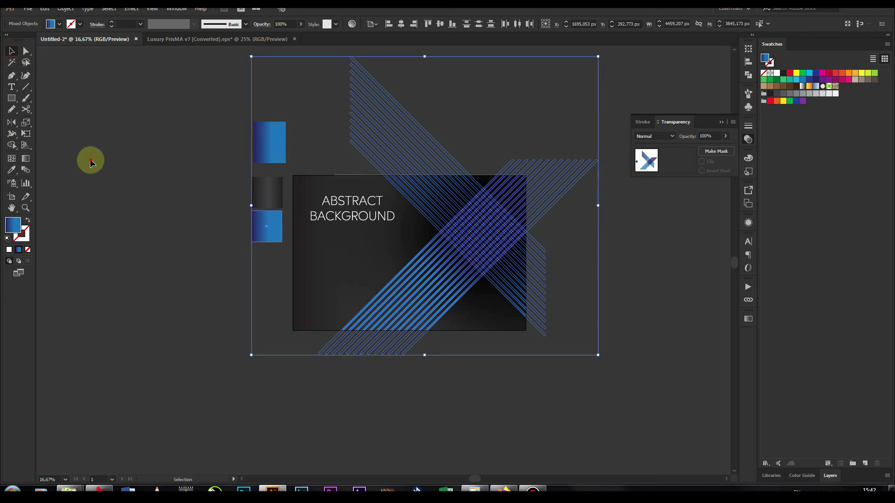
click(497, 363)
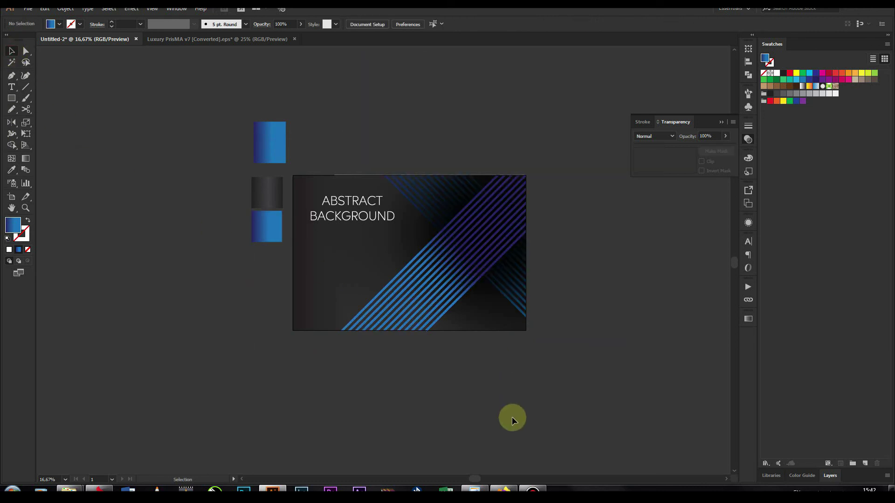
Enter the clipped background group and select its diagonal line group and soft glow ellipse.
click(502, 258)
double_click(502, 259)
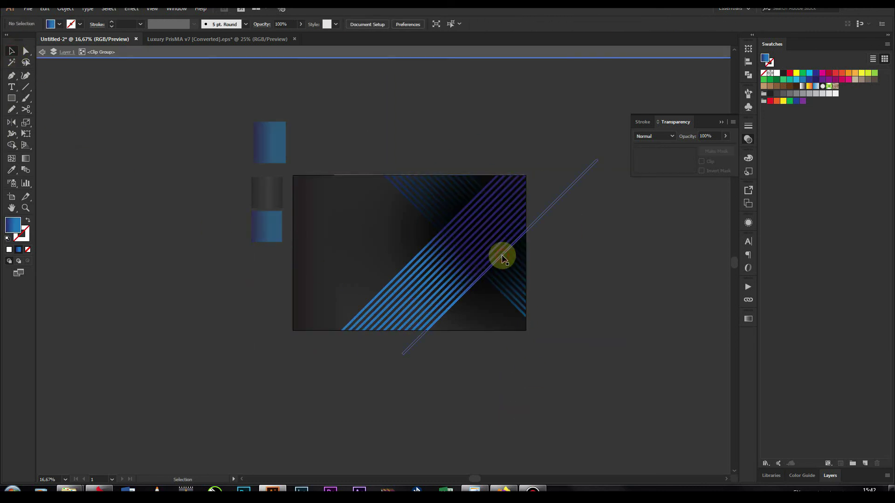
click(503, 256)
click(516, 272)
key(a)
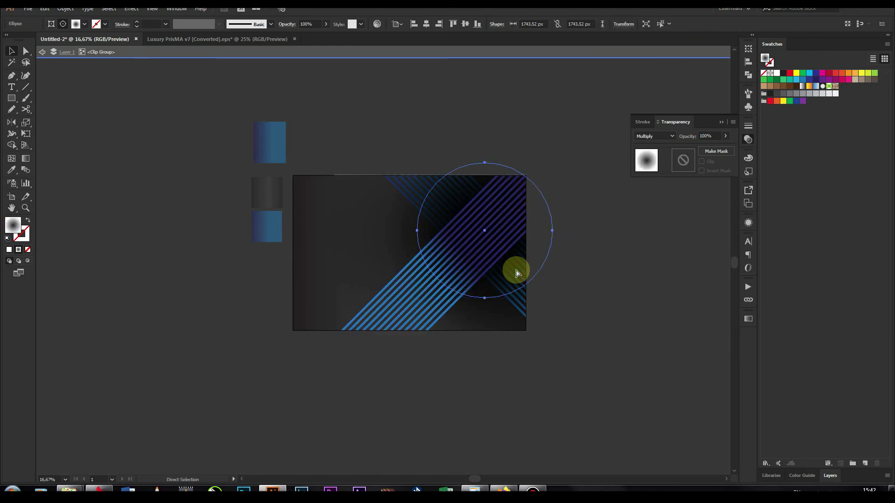
key(v)
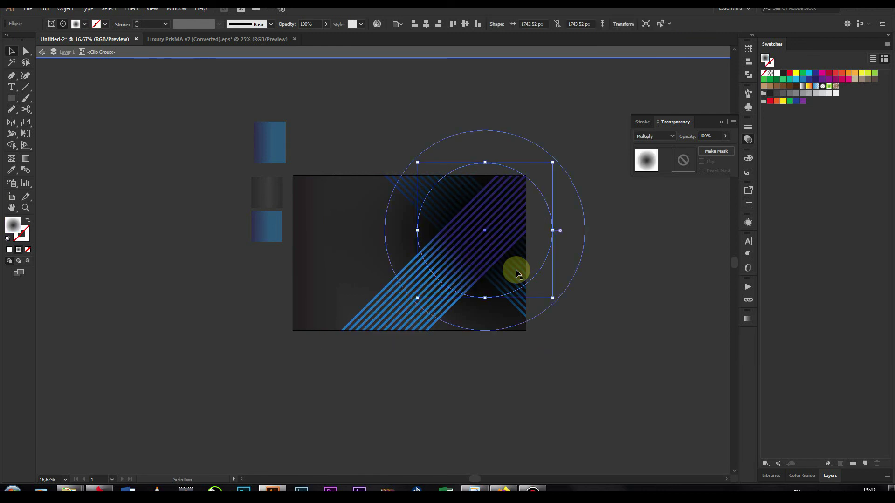
Re-drag the blue lines' gradient to run purple at bottom to blue at top, then exit the group.
click(397, 319)
key(g)
drag(407, 315, 580, 126)
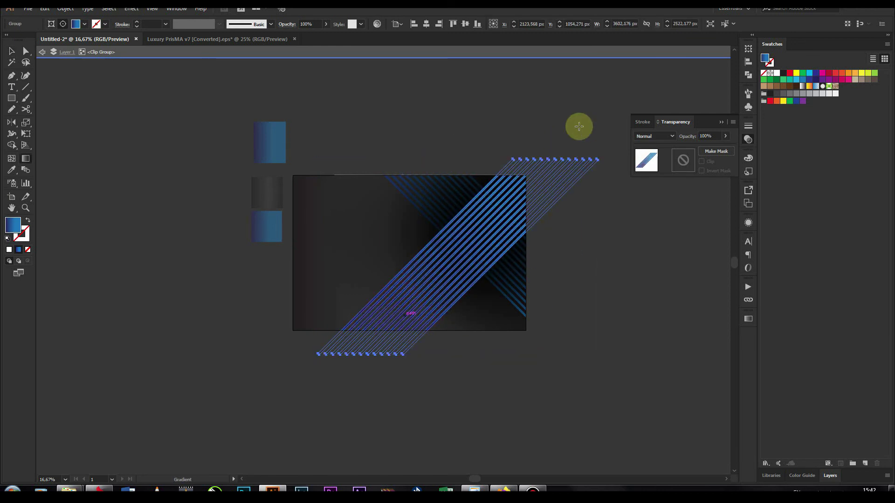
key(v)
click(610, 377)
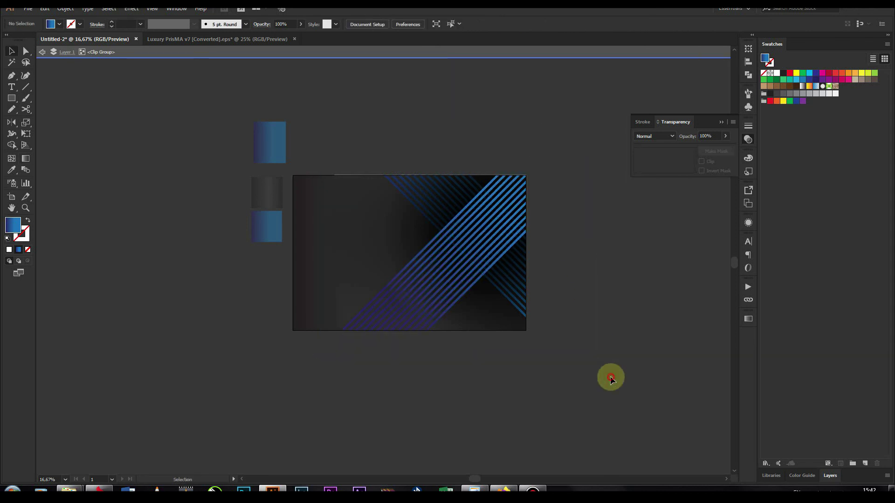
double_click(611, 377)
Delete the three colour swatch rectangles.
scroll(466, 354, up, 1)
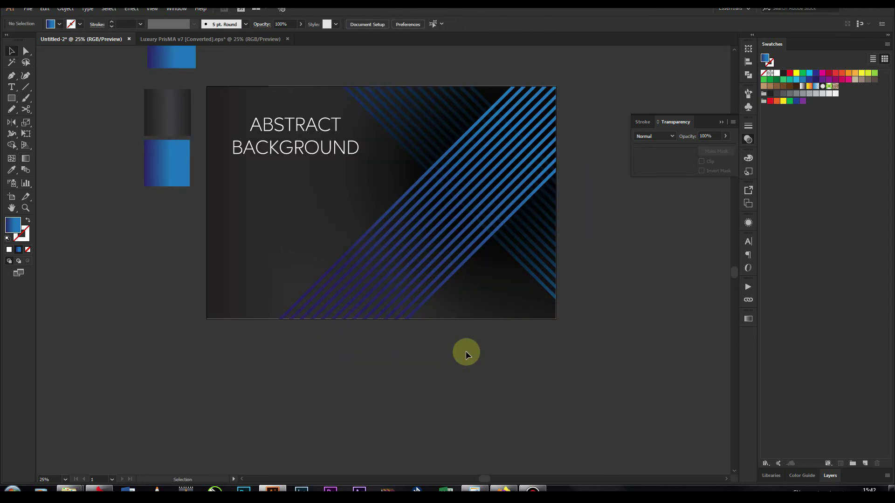
scroll(469, 326, up, 2)
drag(120, 85, 203, 276)
key(Delete)
Move the ABSTRACT BACKGROUND title lower down.
click(329, 208)
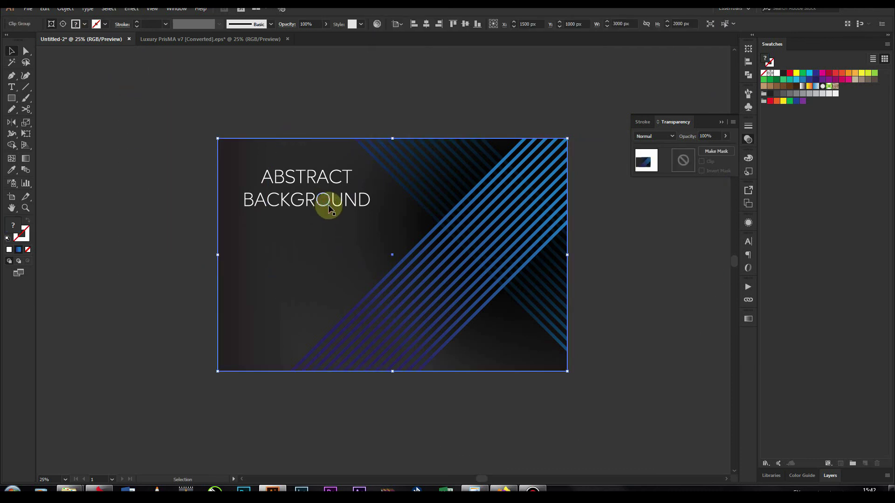
drag(328, 208, 329, 235)
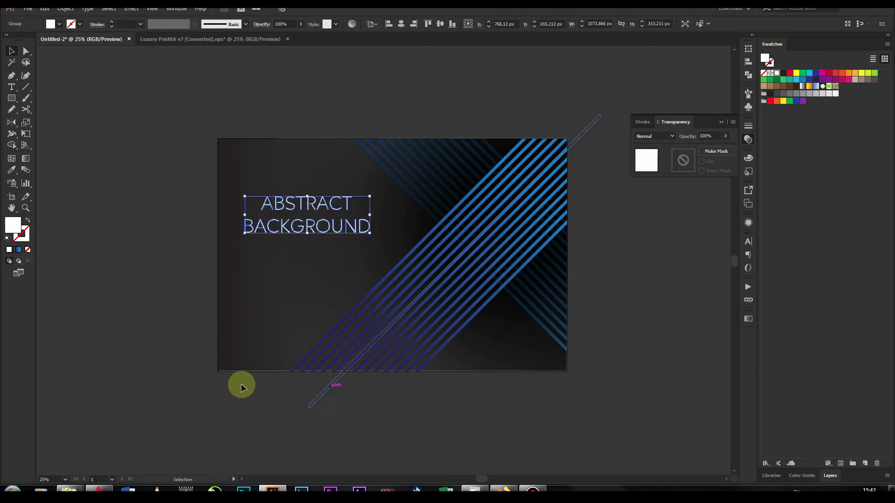
click(211, 381)
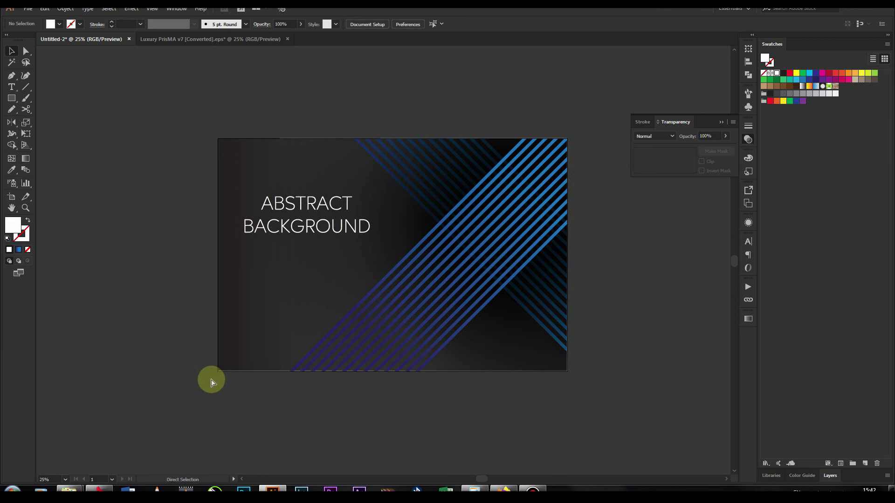
Undo the recent edits back to the gold diagonal lines and deselect.
key(ctrl+z)
key(ctrl+z)
key(ctrl+z)
key(ctrl+z)
key(ctrl+z)
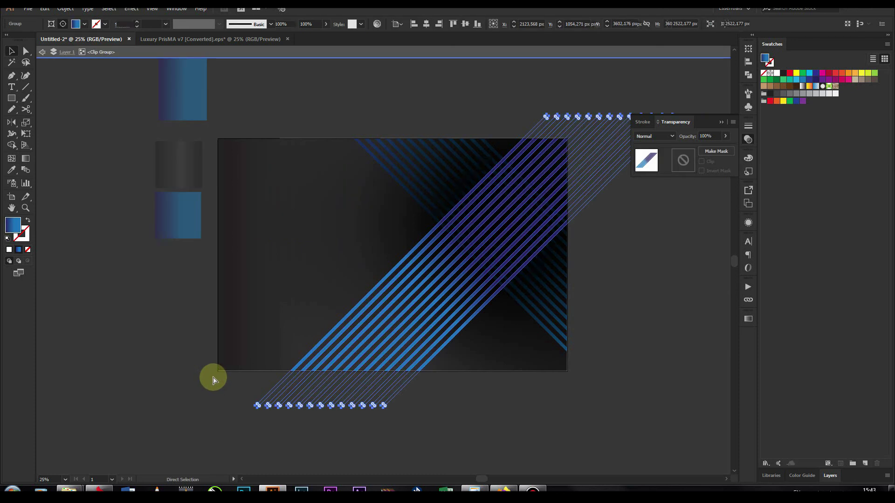
key(ctrl+z)
click(133, 318)
Remove the three swatch rectangles so only the gold-stripe design and title remain in view.
scroll(331, 318, down, 1)
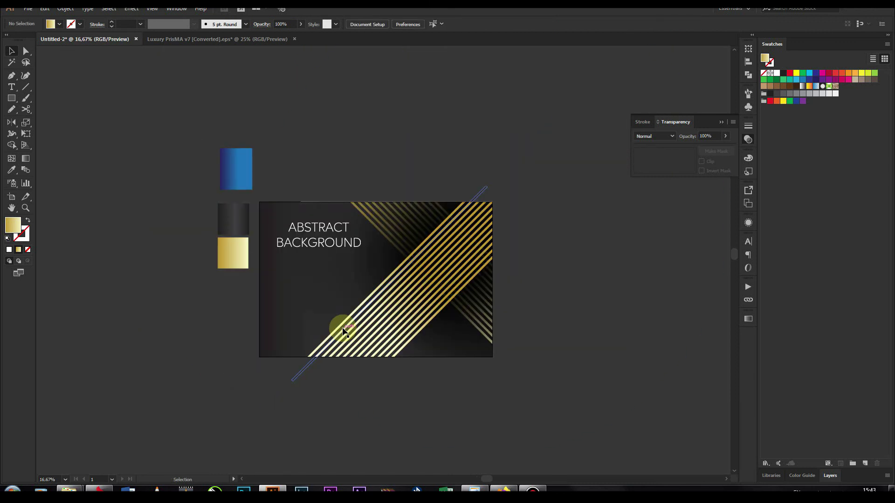
drag(220, 315, 249, 113)
key(Delete)
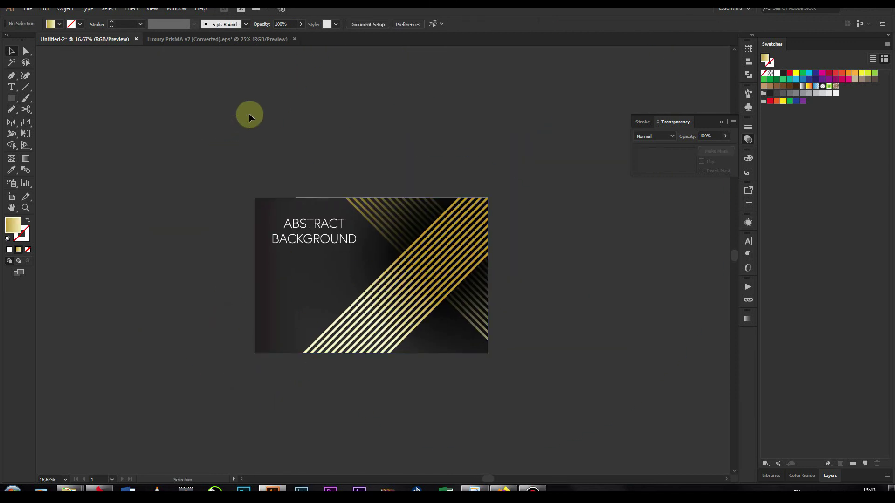
scroll(250, 175, up, 1)
scroll(344, 235, up, 1)
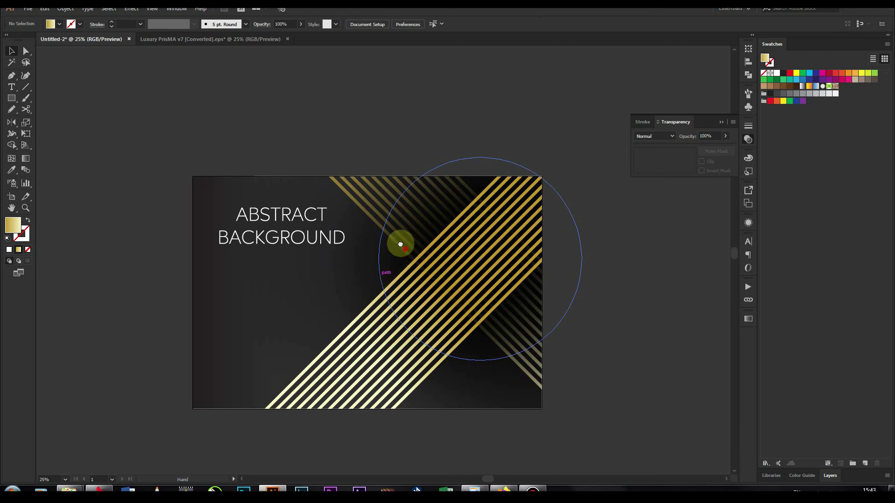
scroll(400, 242, down, 1)
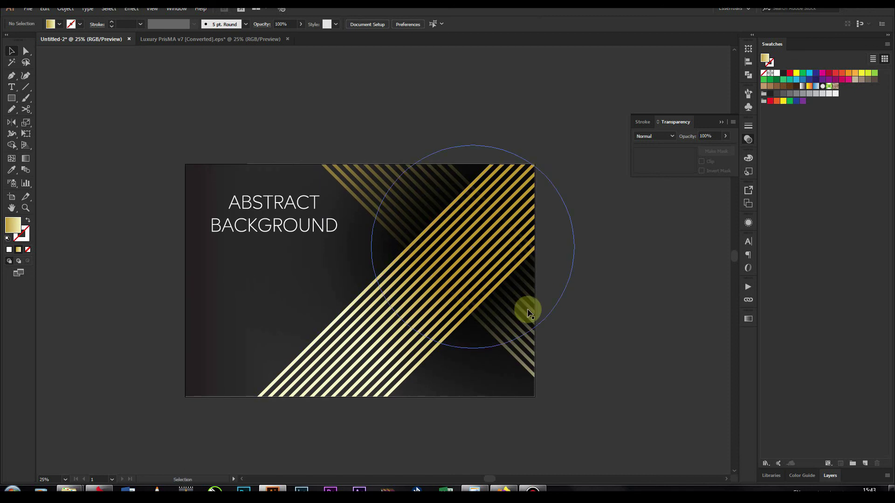